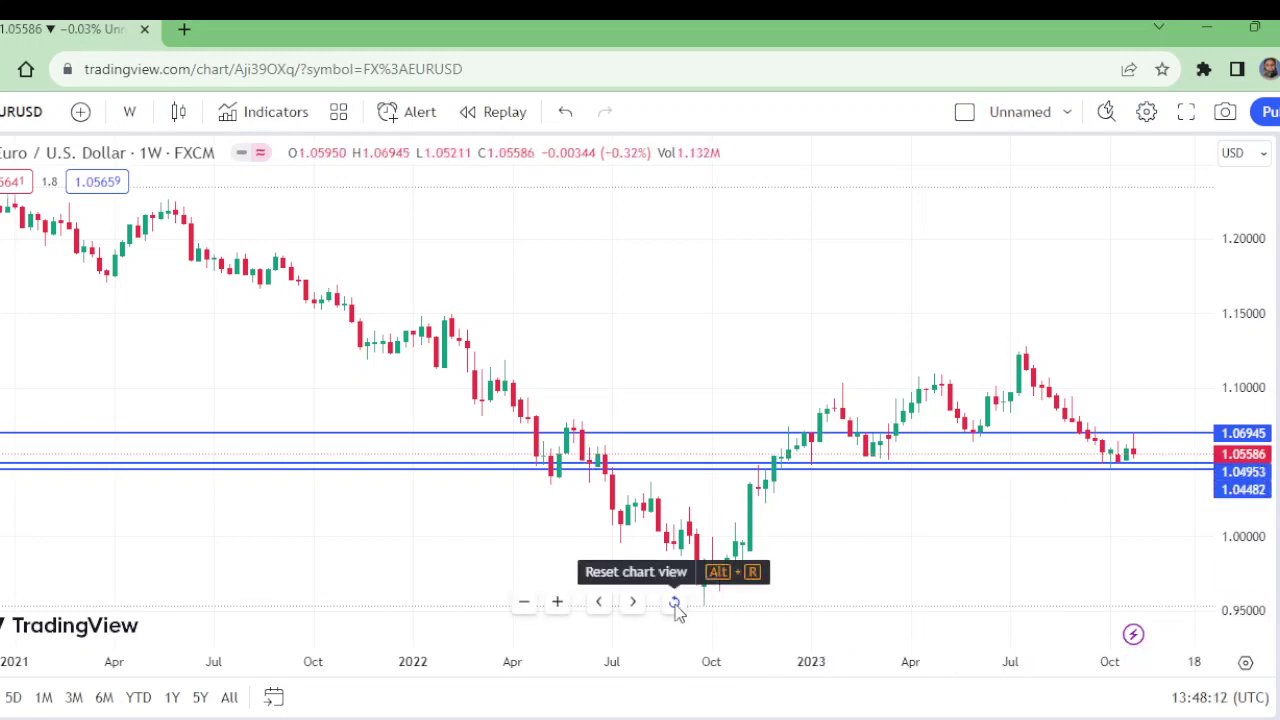
Step: Draw a trend line from the 17 July 2023 high at 1.12757 down to 13 November 2023 at 1.03880, and delete it
{"action": "left_click", "coordinate": [558, 602]}
{"action": "left_click", "coordinate": [558, 602]}
{"action": "left_click", "coordinate": [558, 602]}
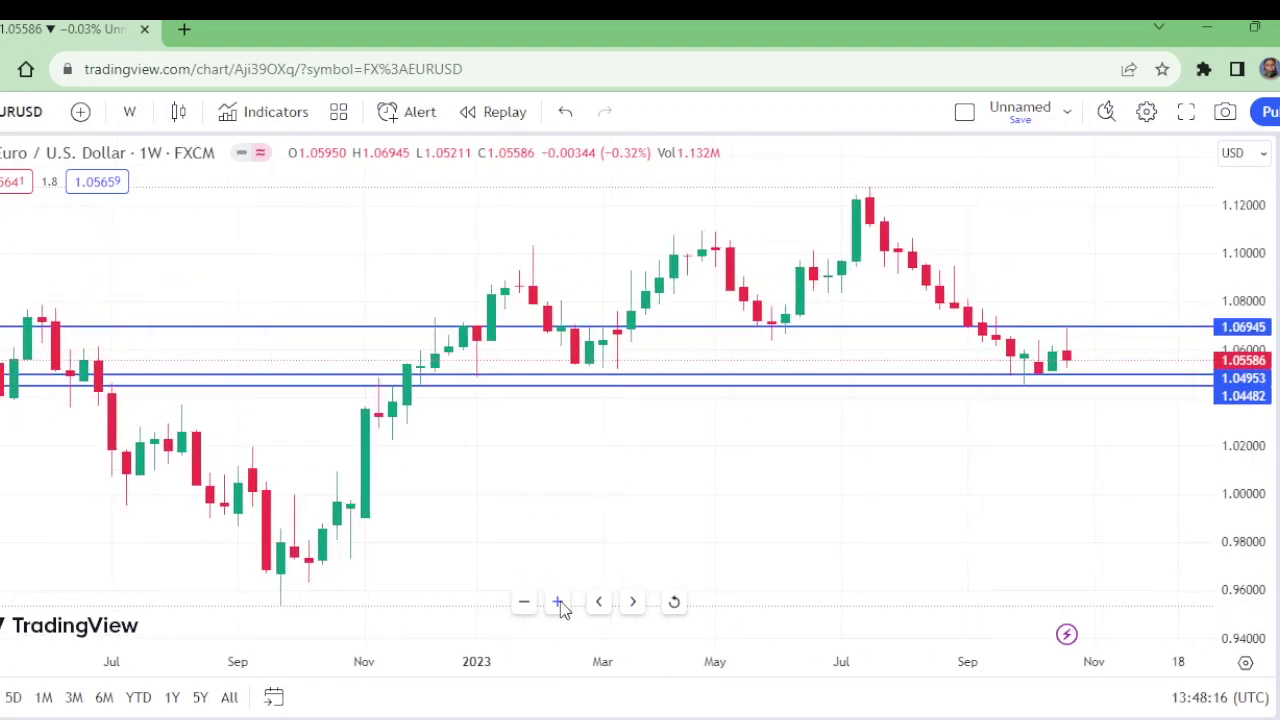
{"action": "left_click", "coordinate": [558, 602]}
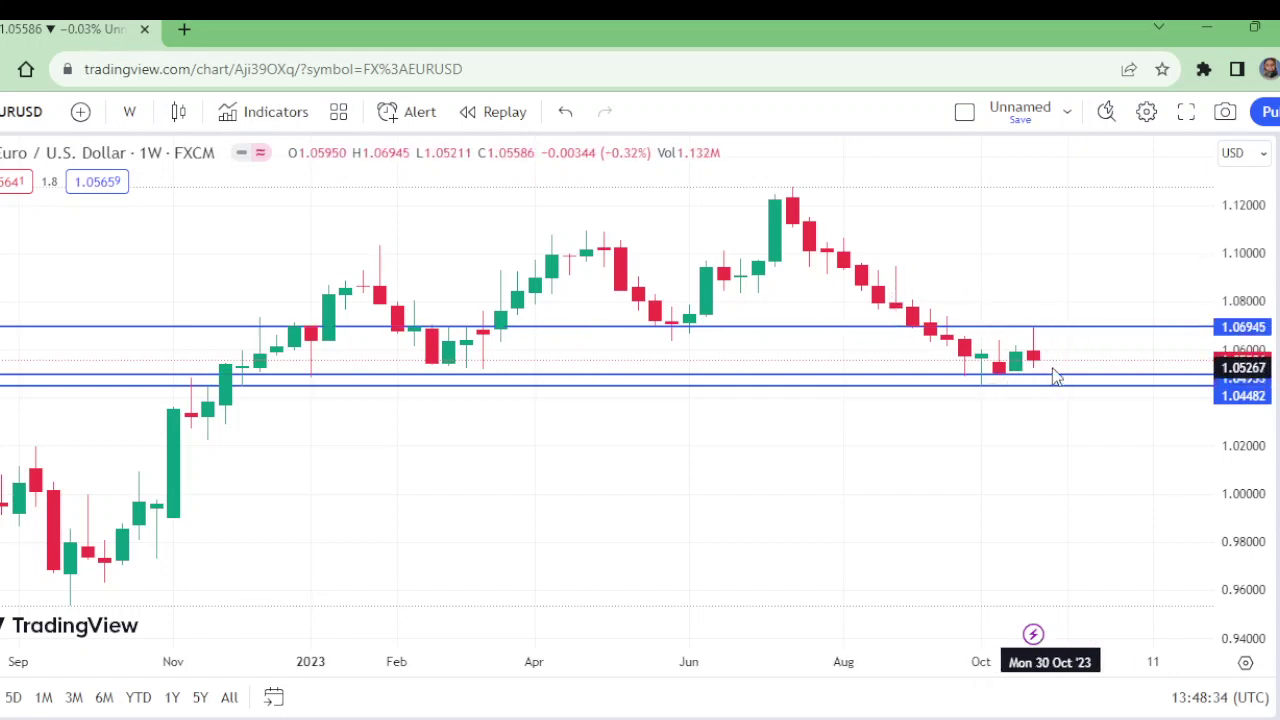
{"action": "left_click", "coordinate": [1086, 374]}
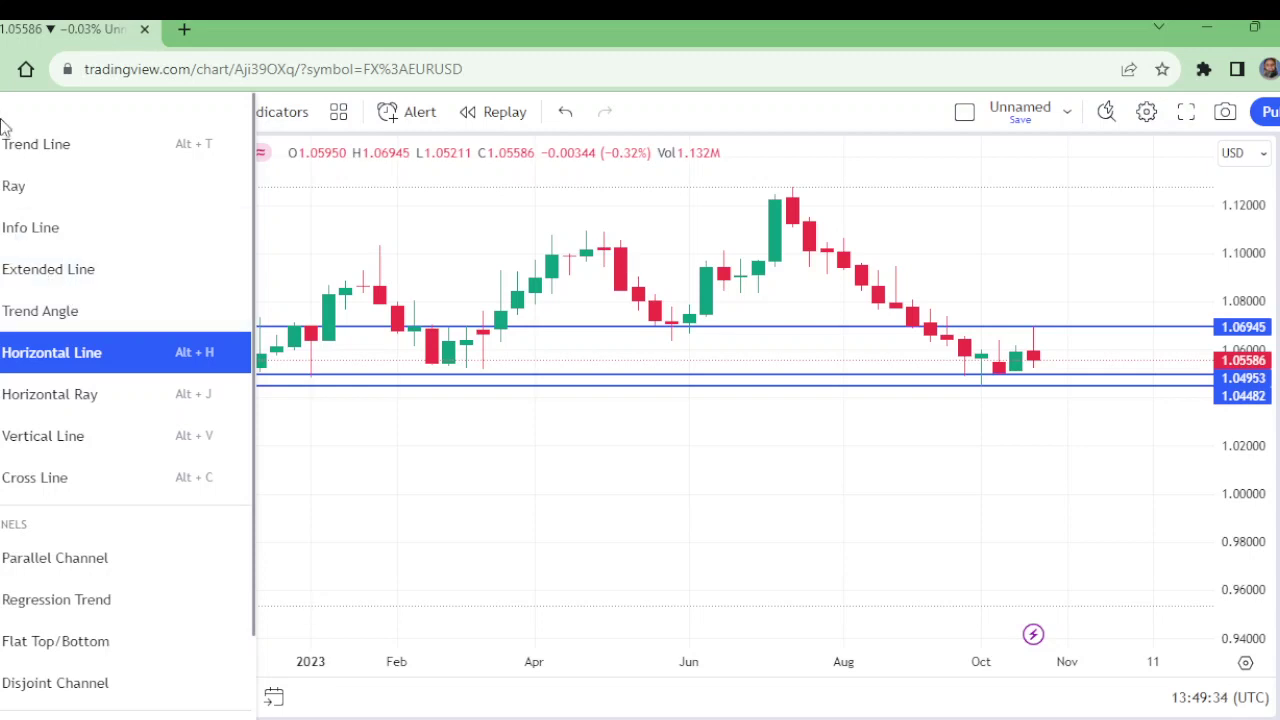
{"action": "left_click", "coordinate": [16, 146]}
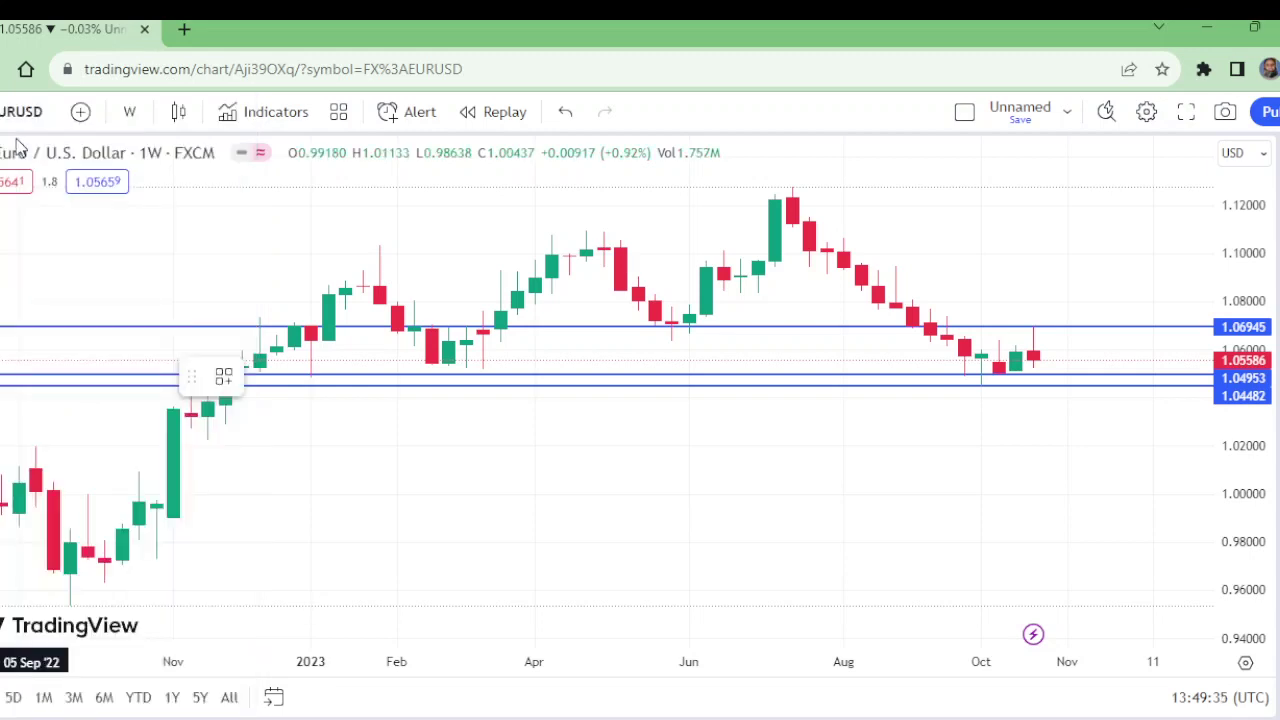
{"action": "left_click", "coordinate": [792, 188]}
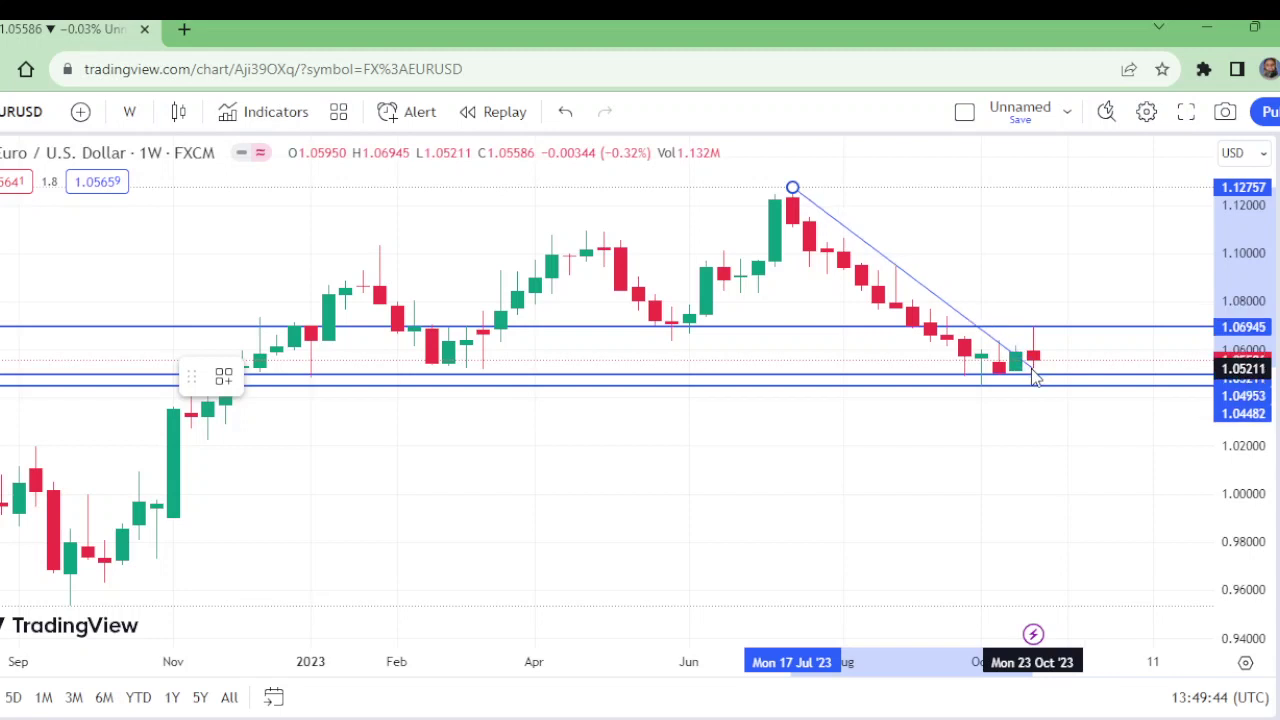
{"action": "left_click", "coordinate": [1085, 400]}
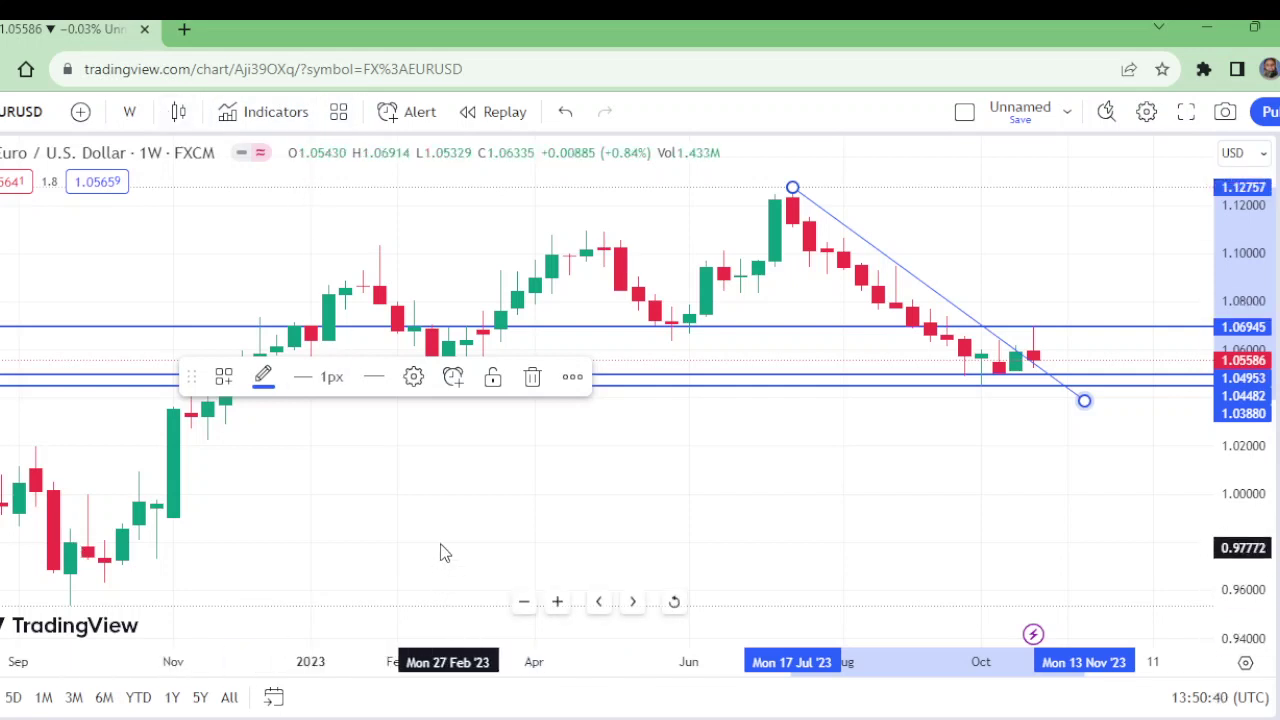
{"action": "left_click", "coordinate": [532, 380]}
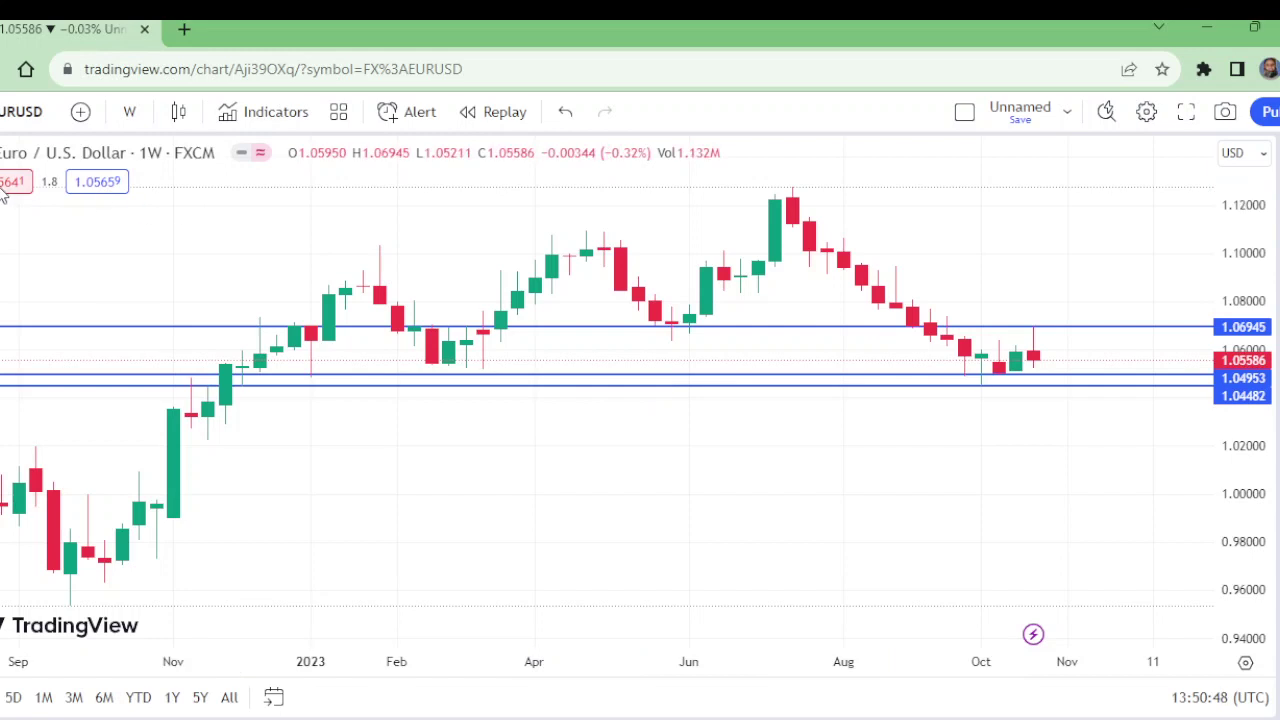
{"action": "left_click", "coordinate": [131, 115]}
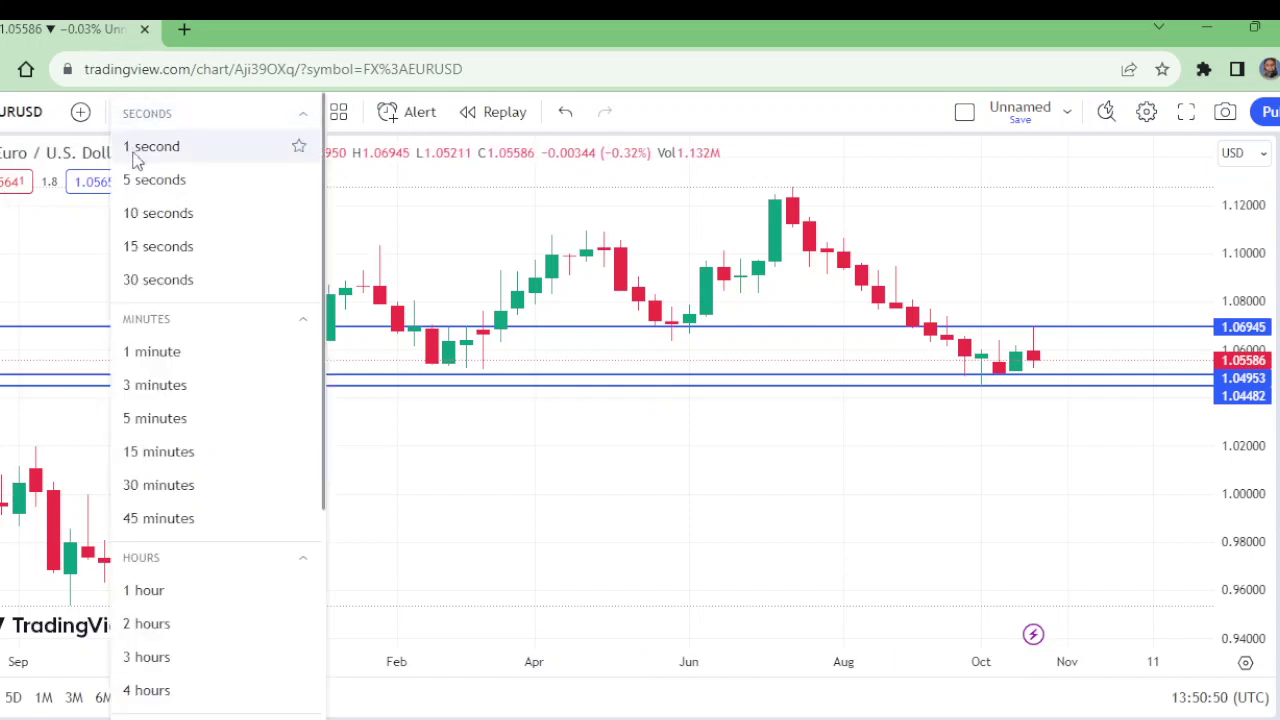
{"action": "left_click", "coordinate": [328, 507]}
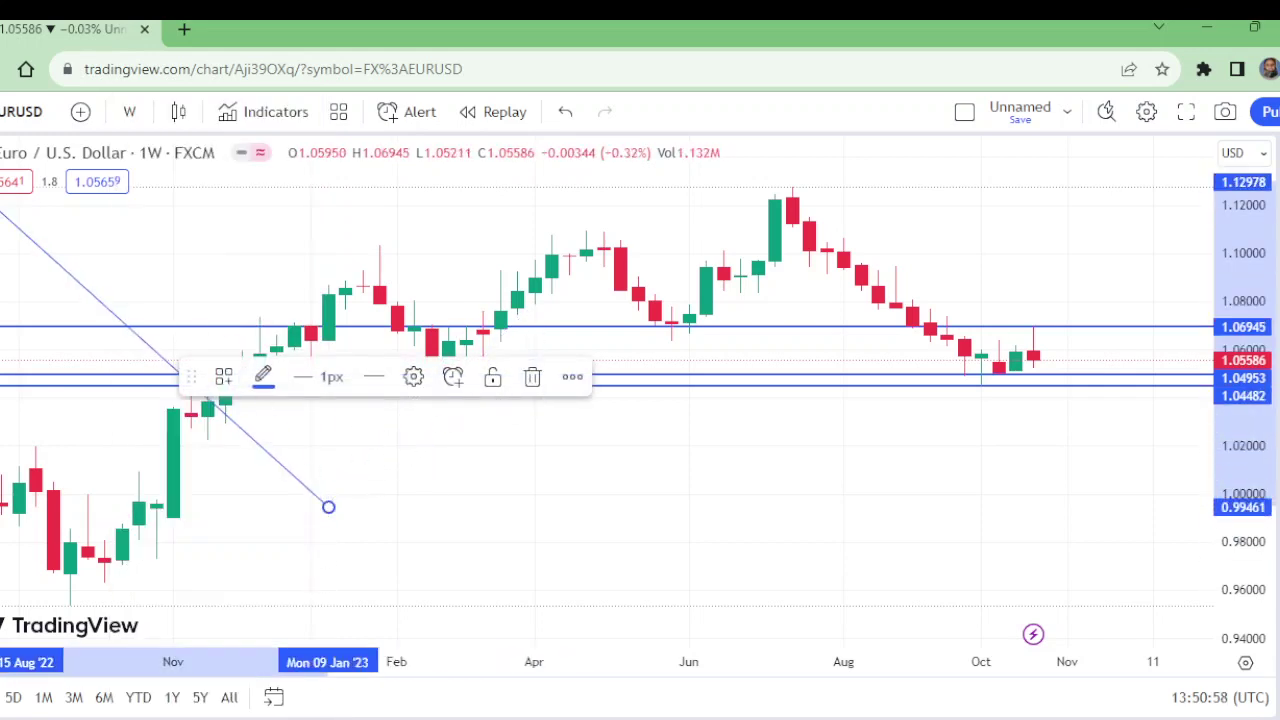
{"action": "left_click", "coordinate": [532, 376]}
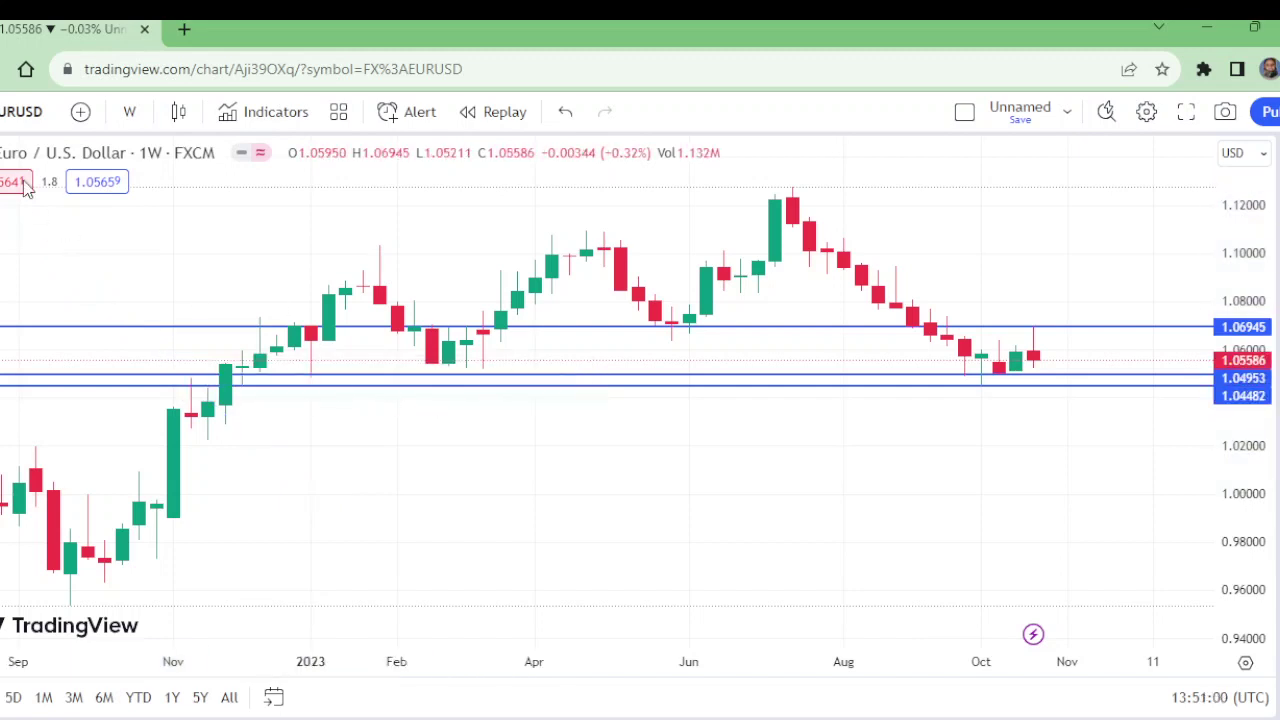
Step: Switch the EURUSD chart to the 1-day interval to examine the daily candles against the horizontal levels
{"action": "left_click", "coordinate": [129, 111]}
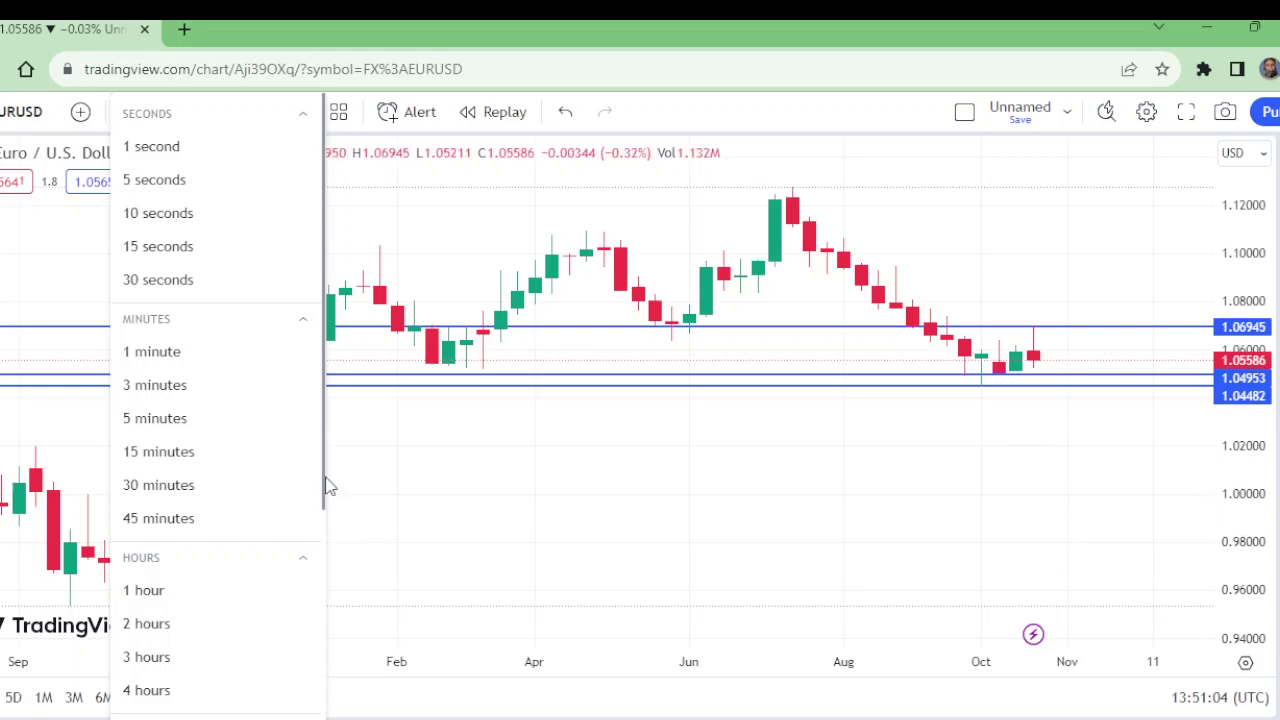
{"action": "left_click_drag", "start_coordinate": [324, 490], "coordinate": [323, 651]}
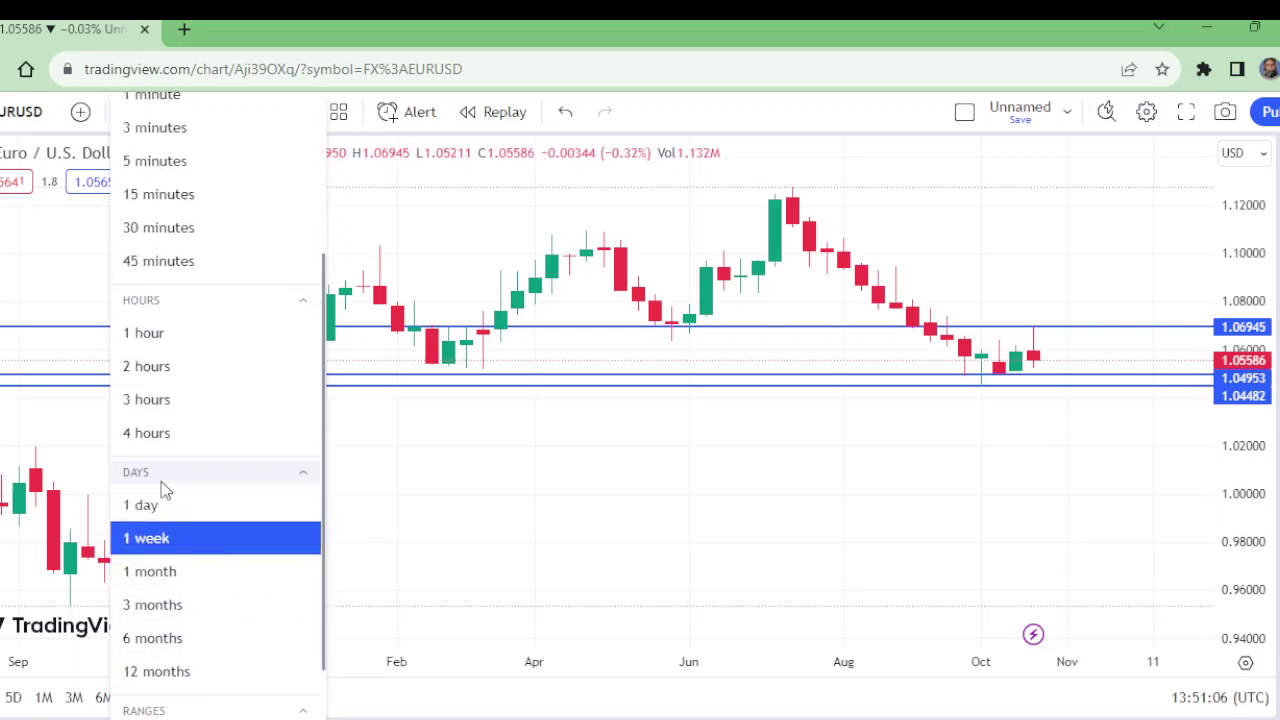
{"action": "left_click", "coordinate": [165, 508]}
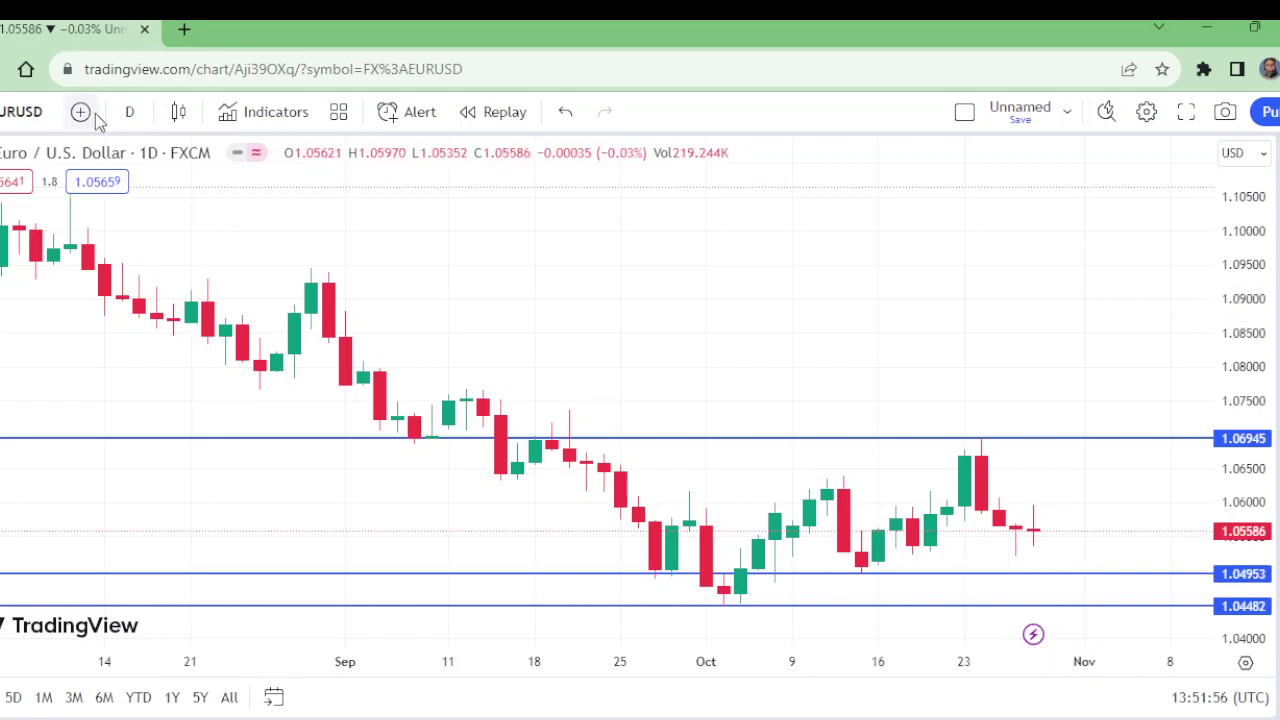
Step: Switch the chart to the 4-hour interval and raise the two lower horizontal lines to 1.05204 and 1.04952, on the recent swing lows
{"action": "left_click", "coordinate": [130, 114]}
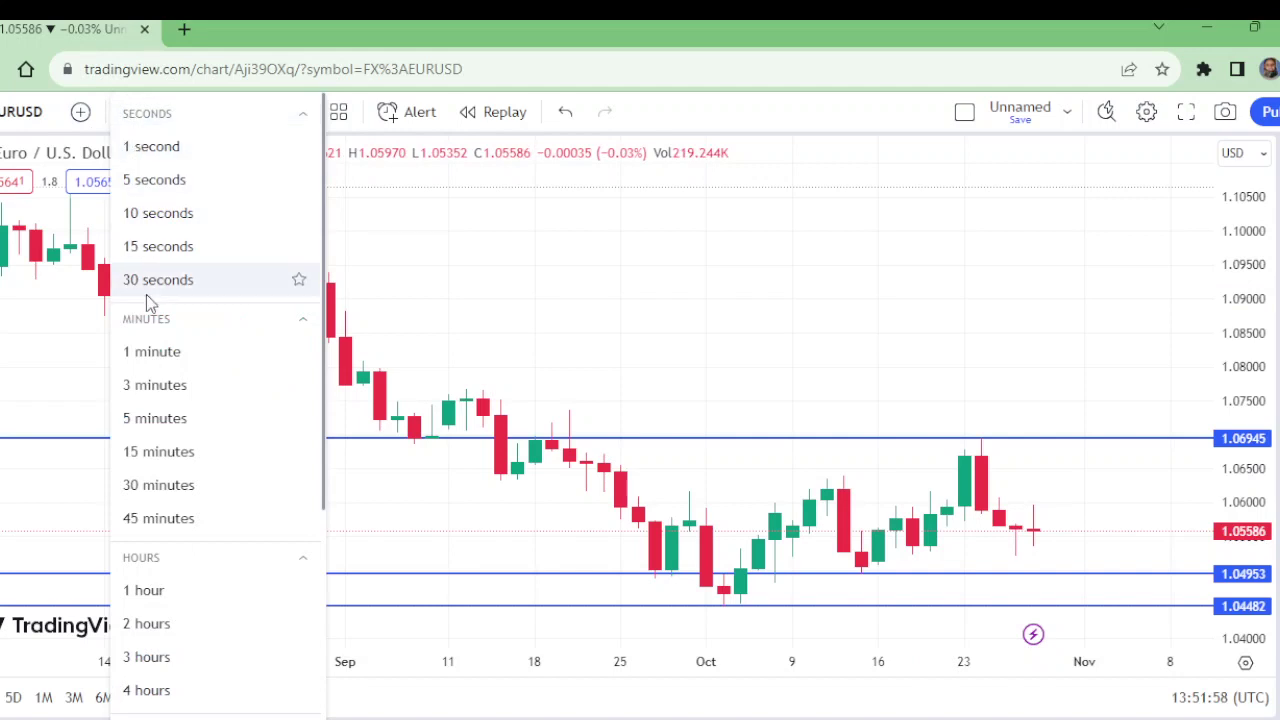
{"action": "left_click", "coordinate": [165, 699]}
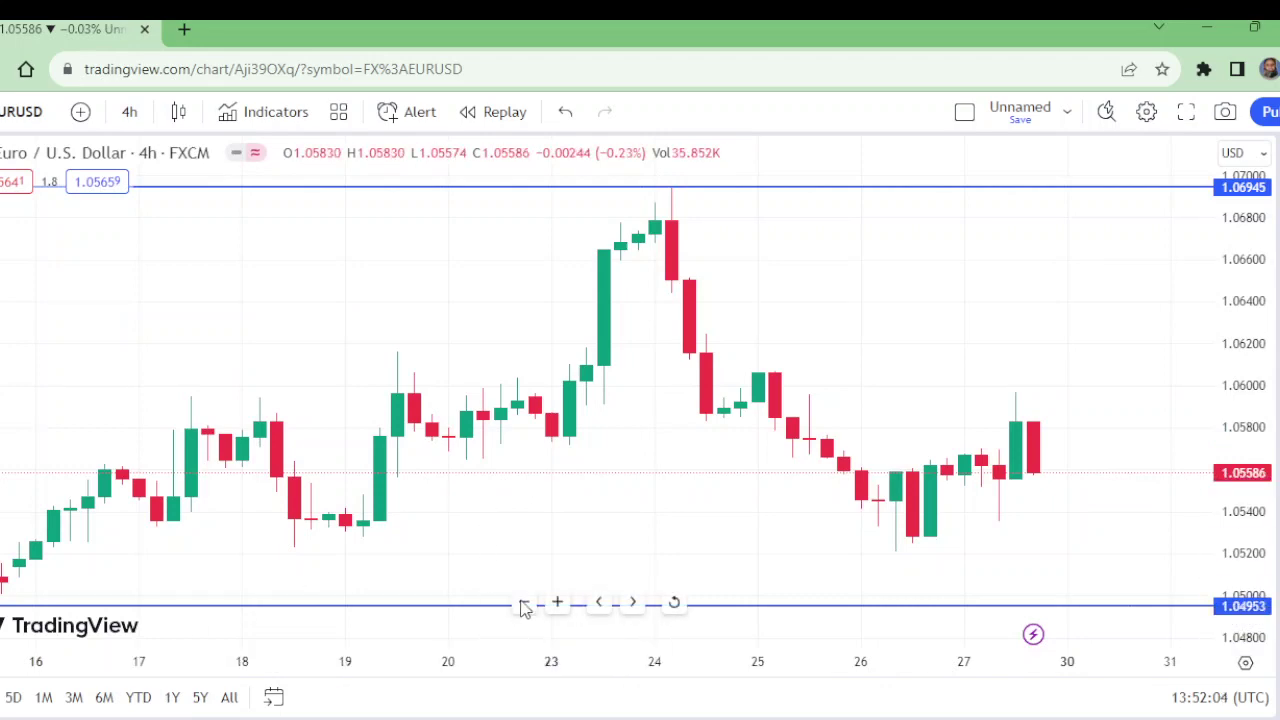
{"action": "left_click", "coordinate": [523, 605]}
{"action": "left_click", "coordinate": [523, 605]}
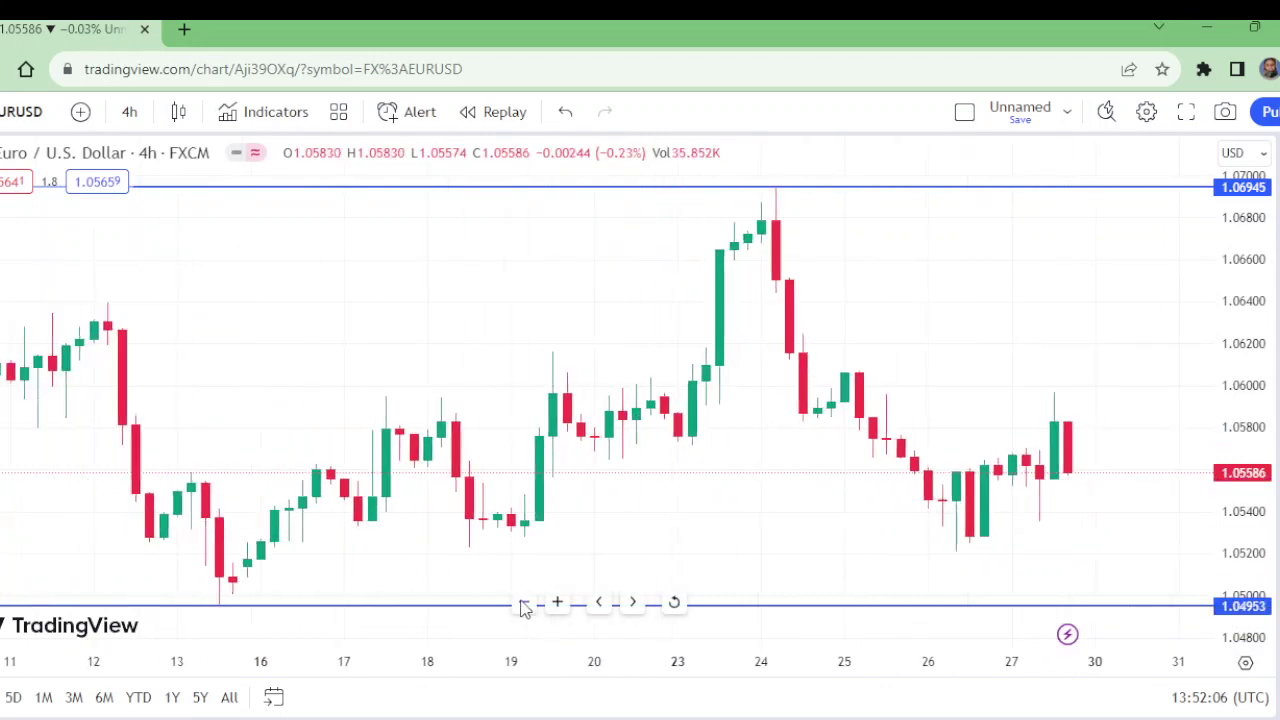
{"action": "left_click", "coordinate": [523, 605]}
{"action": "left_click", "coordinate": [523, 605]}
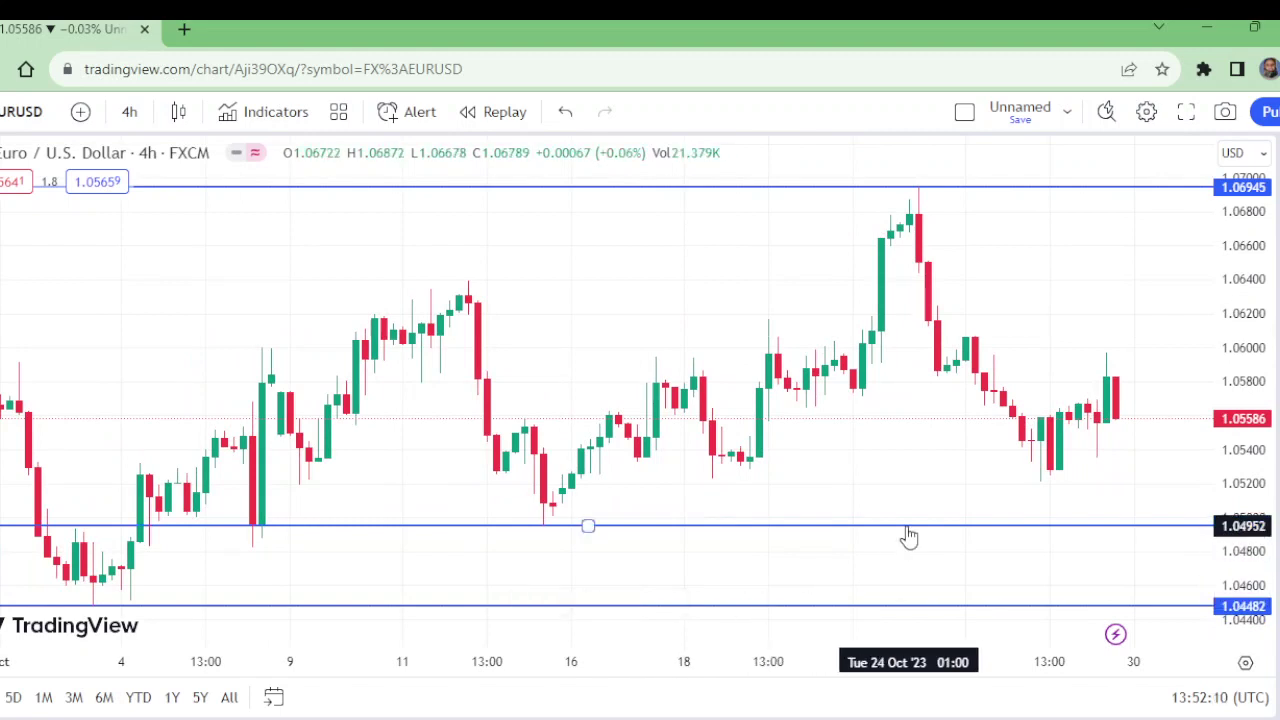
{"action": "left_click_drag", "start_coordinate": [908, 537], "coordinate": [907, 484]}
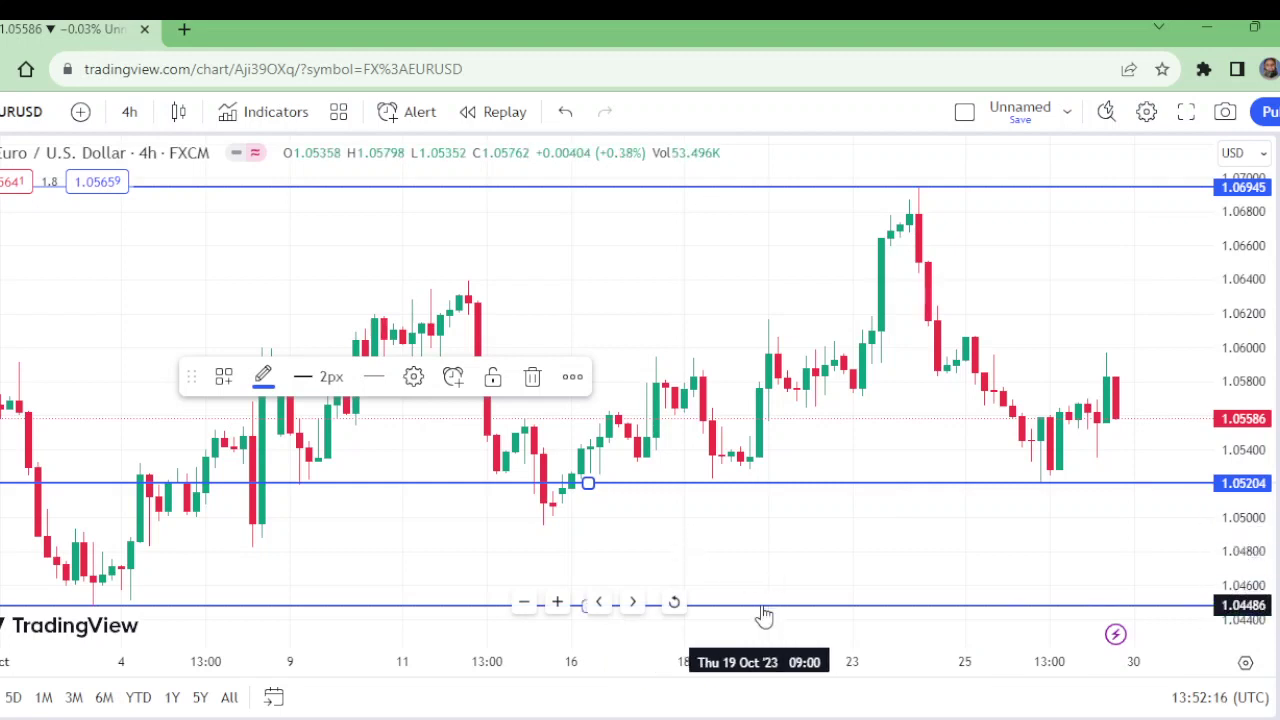
{"action": "left_click_drag", "start_coordinate": [762, 606], "coordinate": [773, 527]}
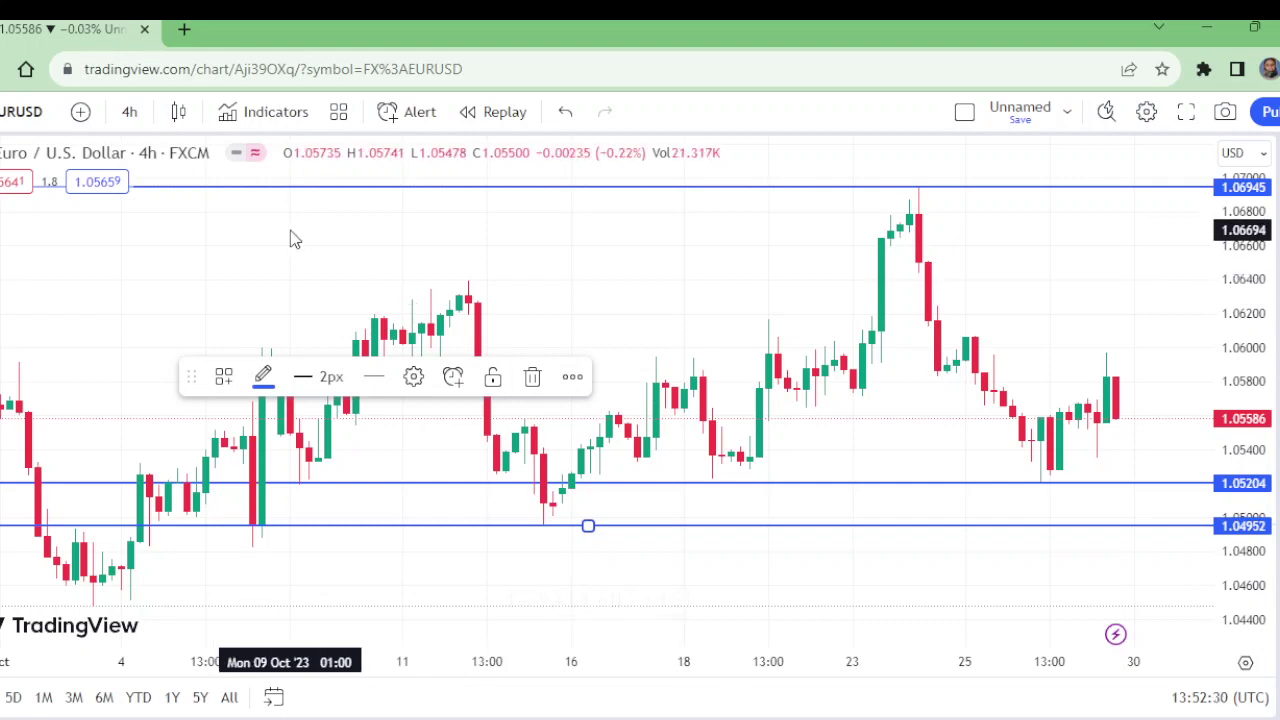
Step: Switch the chart to the 1-hour interval and examine the price history back to about 12 October
{"action": "left_click", "coordinate": [130, 112]}
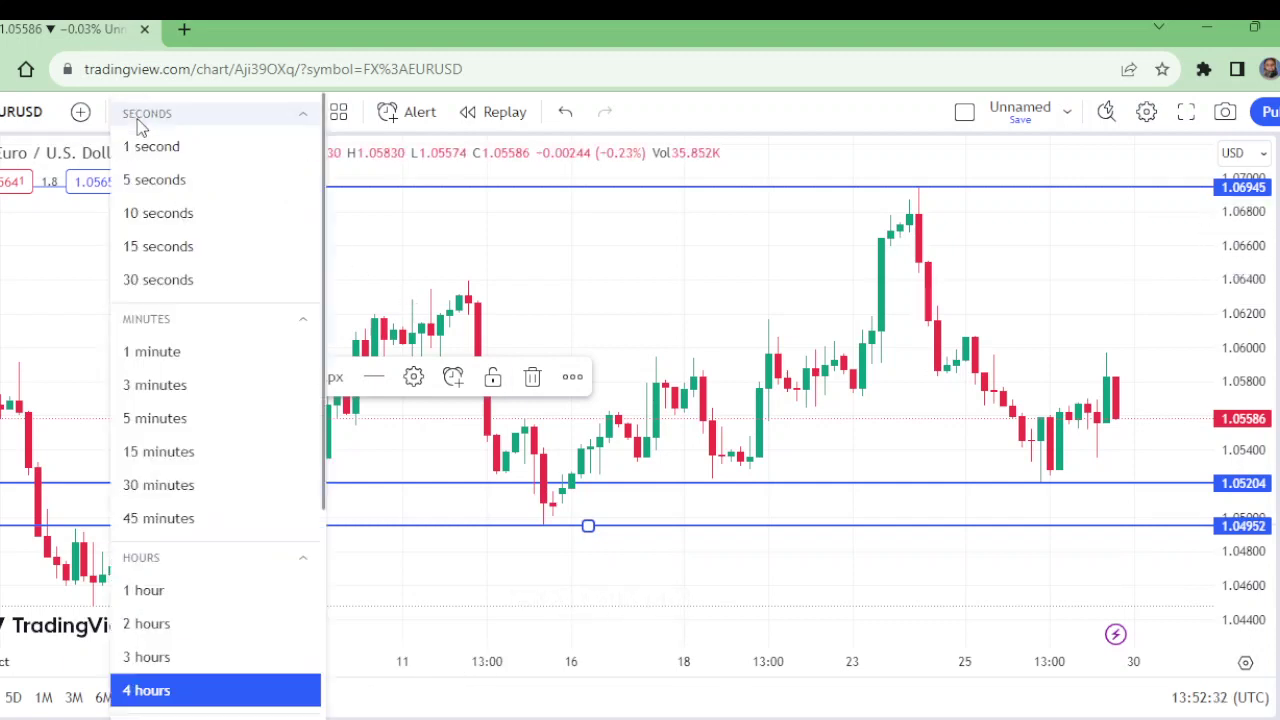
{"action": "left_click", "coordinate": [145, 591]}
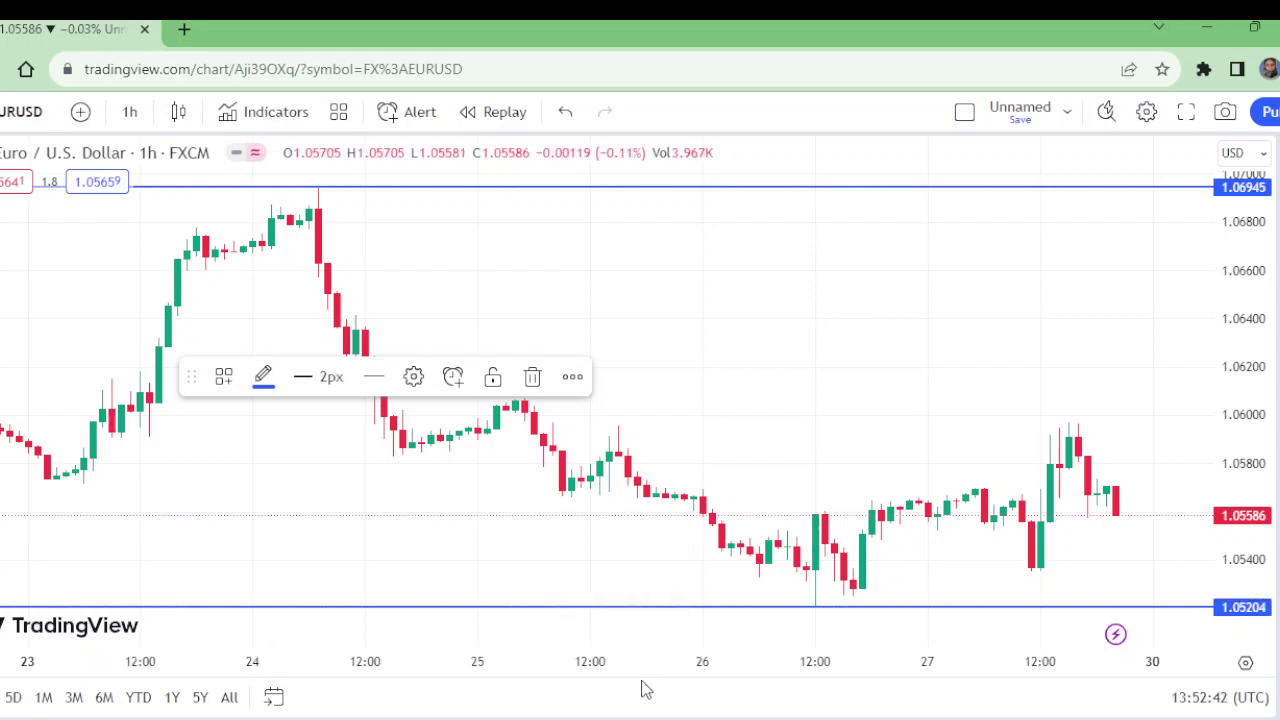
{"action": "left_click", "coordinate": [522, 604]}
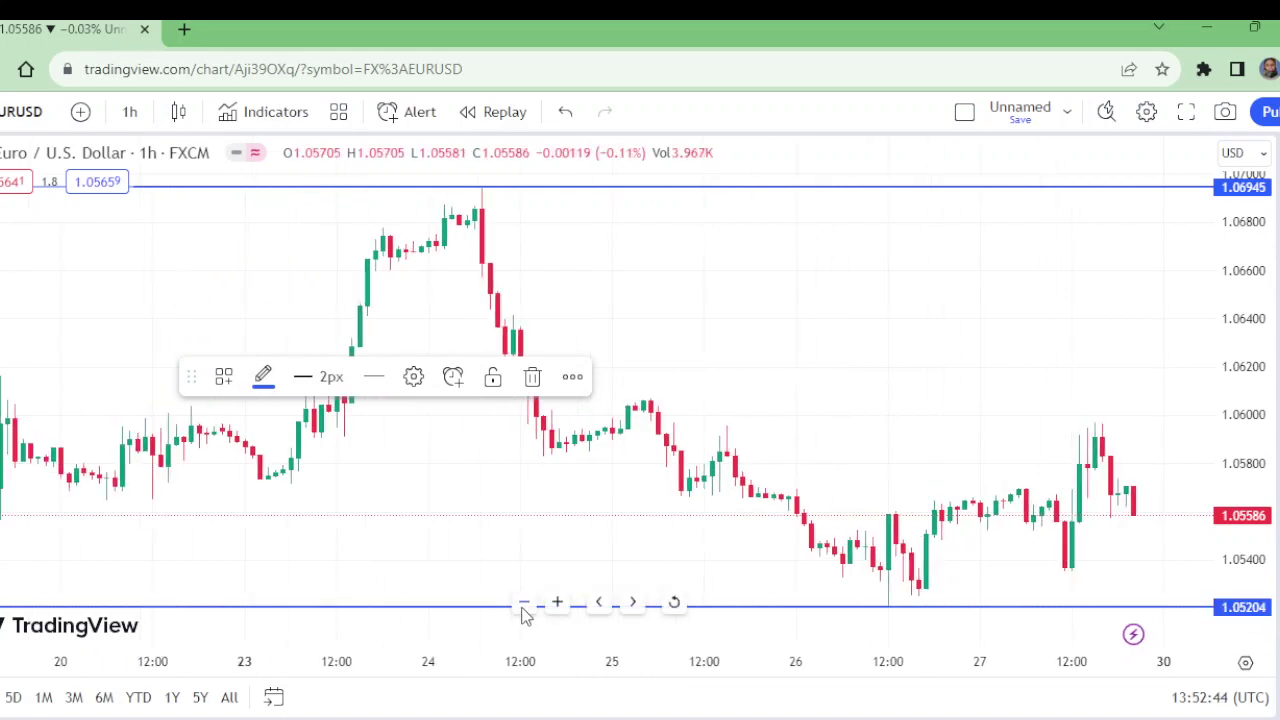
{"action": "left_click", "coordinate": [522, 604]}
{"action": "left_click", "coordinate": [522, 604]}
{"action": "left_click", "coordinate": [522, 604]}
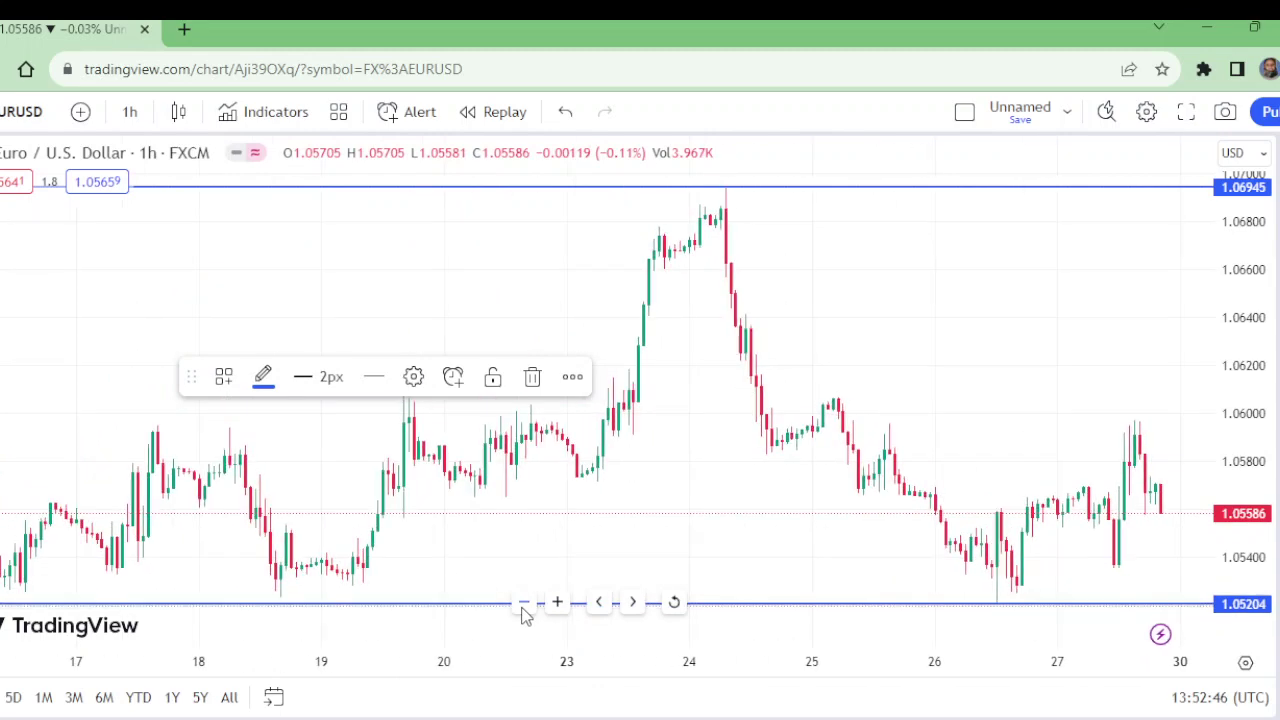
{"action": "left_click", "coordinate": [522, 604]}
{"action": "left_click", "coordinate": [522, 604]}
{"action": "left_click", "coordinate": [522, 606]}
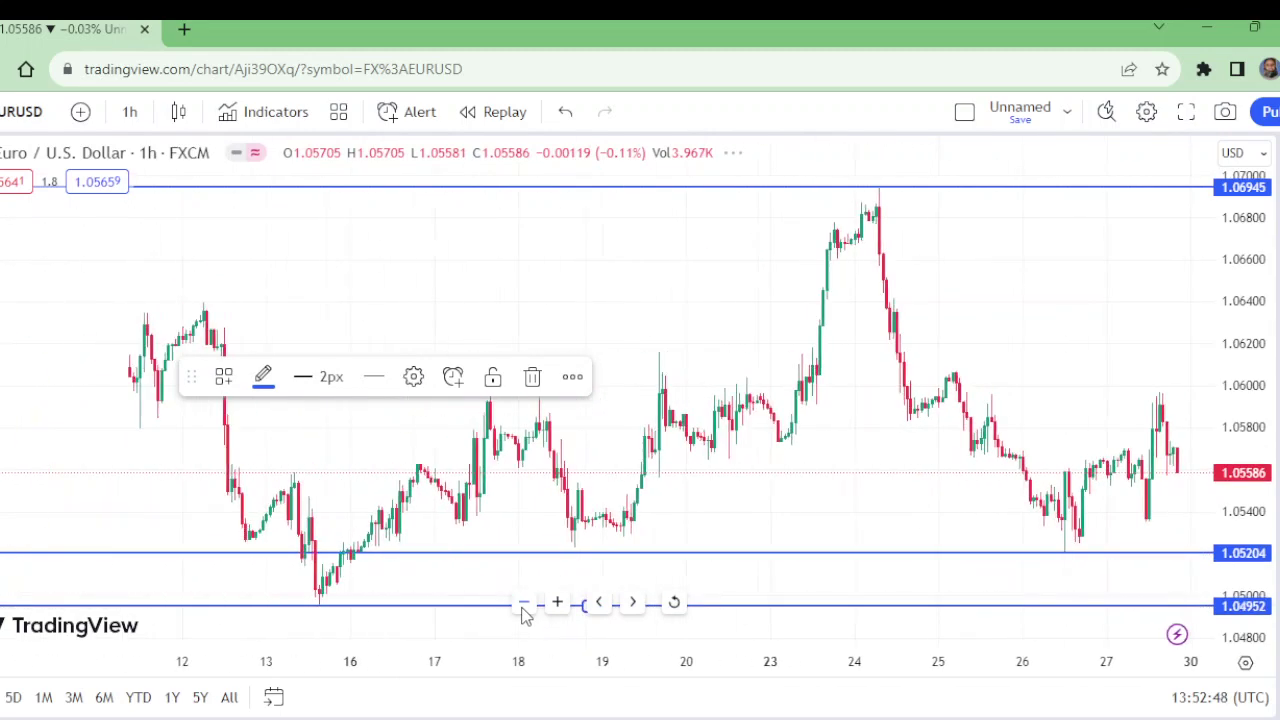
{"action": "left_click", "coordinate": [522, 606]}
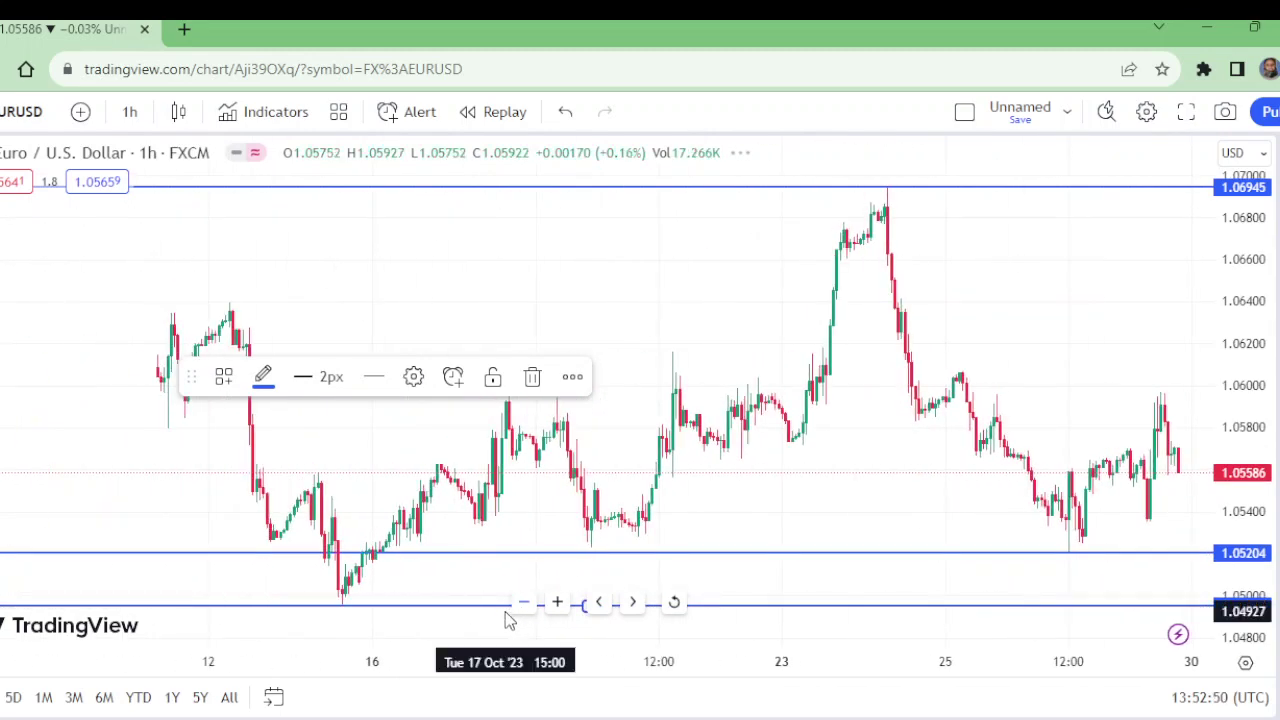
Step: Move the uppermost horizontal line, at 1.06945, down to 1.05357 at the base of the 27 October low
{"action": "left_click", "coordinate": [558, 603]}
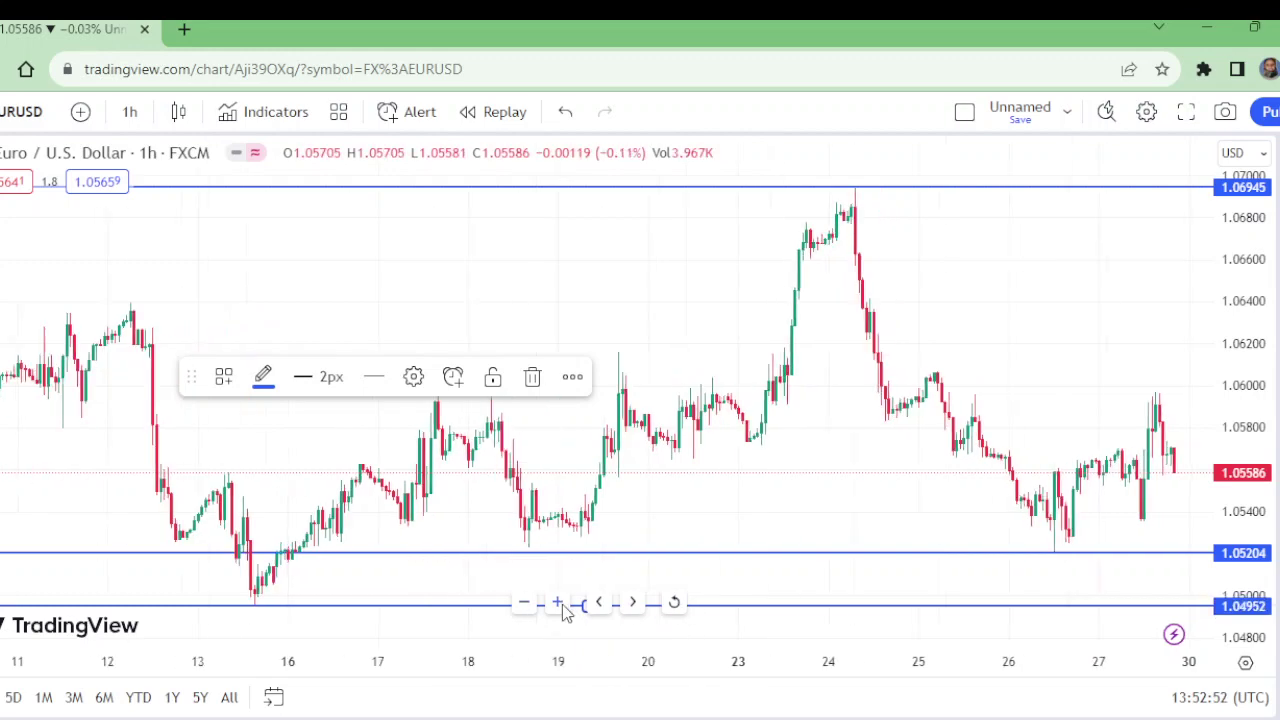
{"action": "left_click", "coordinate": [558, 603]}
{"action": "left_click", "coordinate": [558, 603]}
{"action": "left_click", "coordinate": [558, 603]}
{"action": "left_click", "coordinate": [558, 603]}
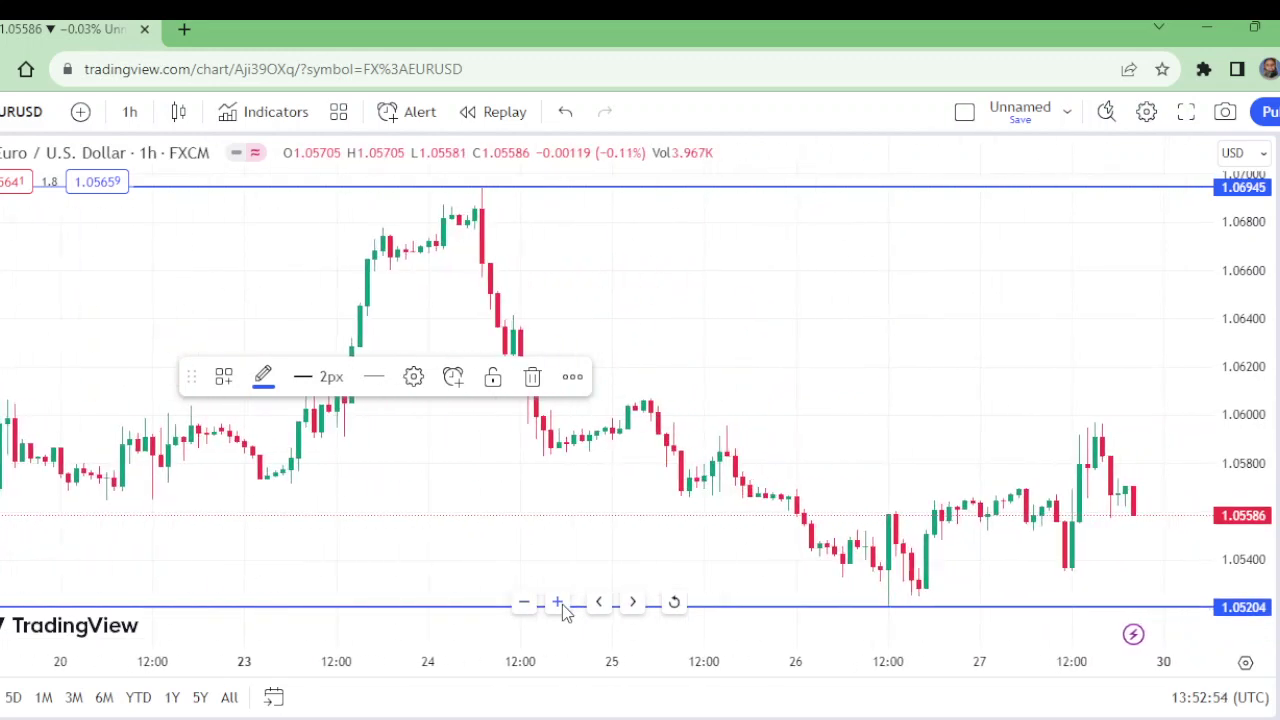
{"action": "left_click", "coordinate": [558, 603]}
{"action": "left_click", "coordinate": [558, 603]}
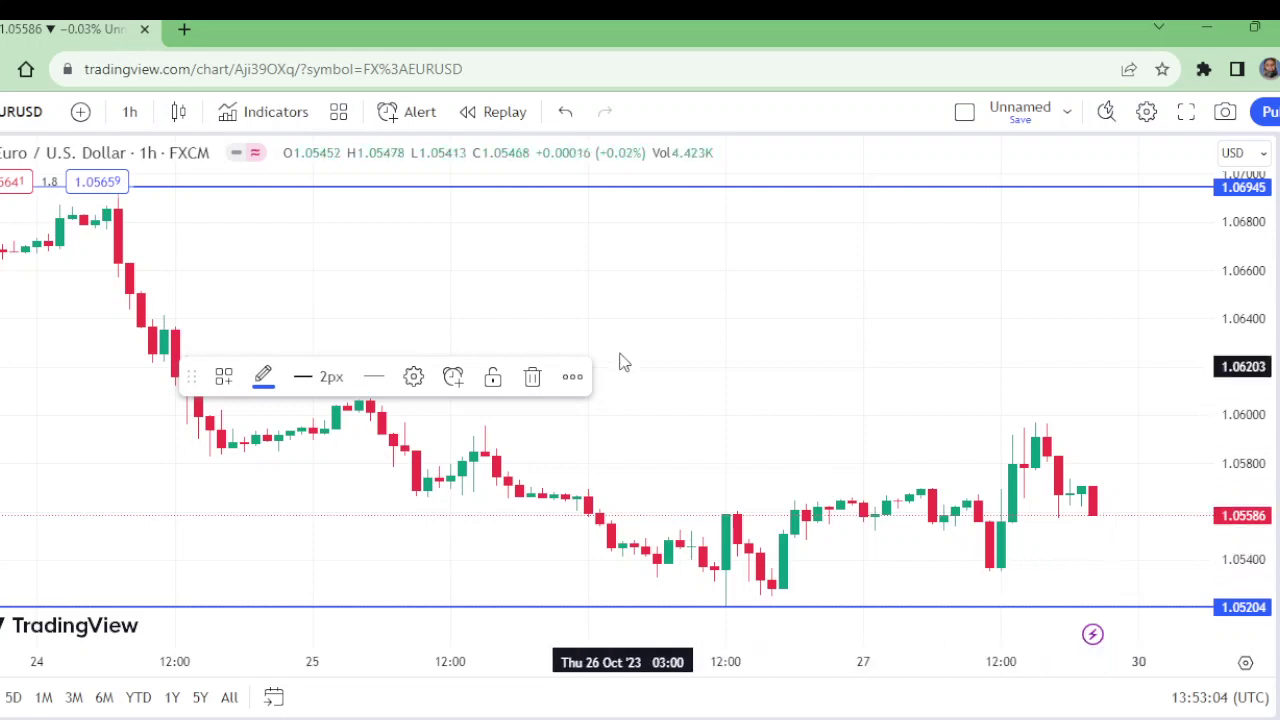
{"action": "left_click_drag", "start_coordinate": [529, 189], "coordinate": [728, 570]}
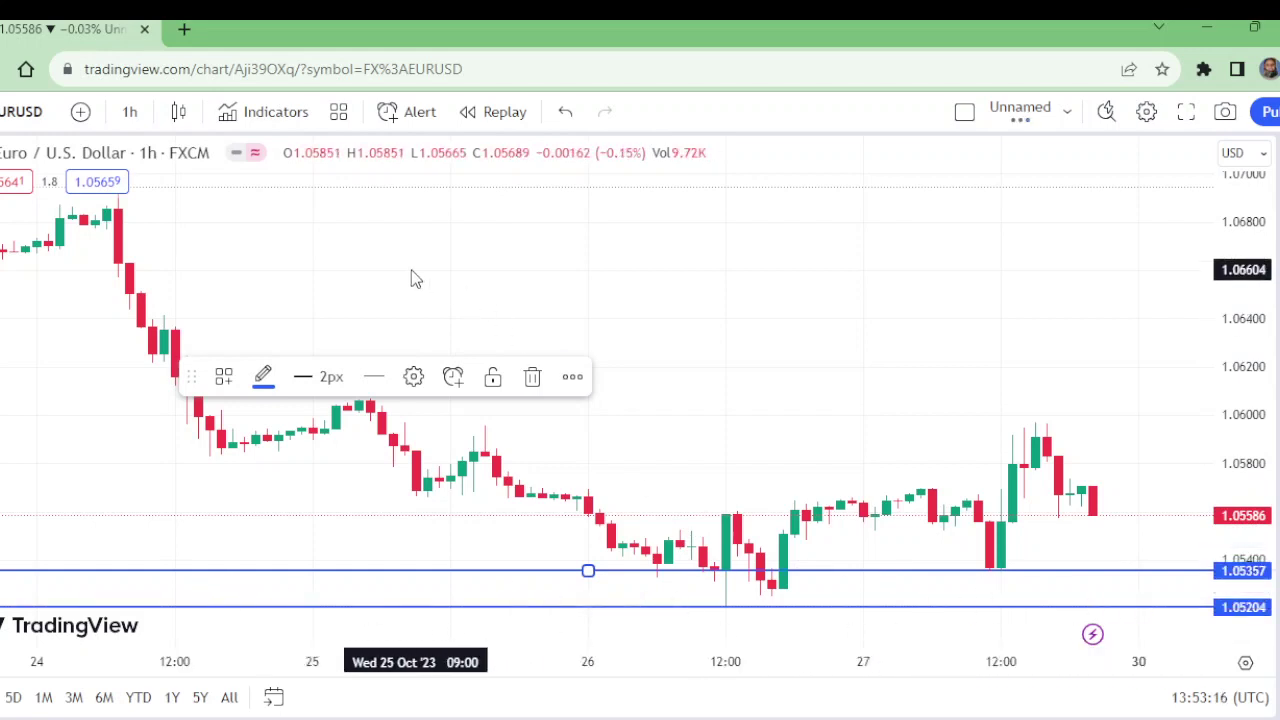
Step: Switch the chart to the 15-minute interval and examine price around the two support lines back to 26 October
{"action": "left_click", "coordinate": [129, 112]}
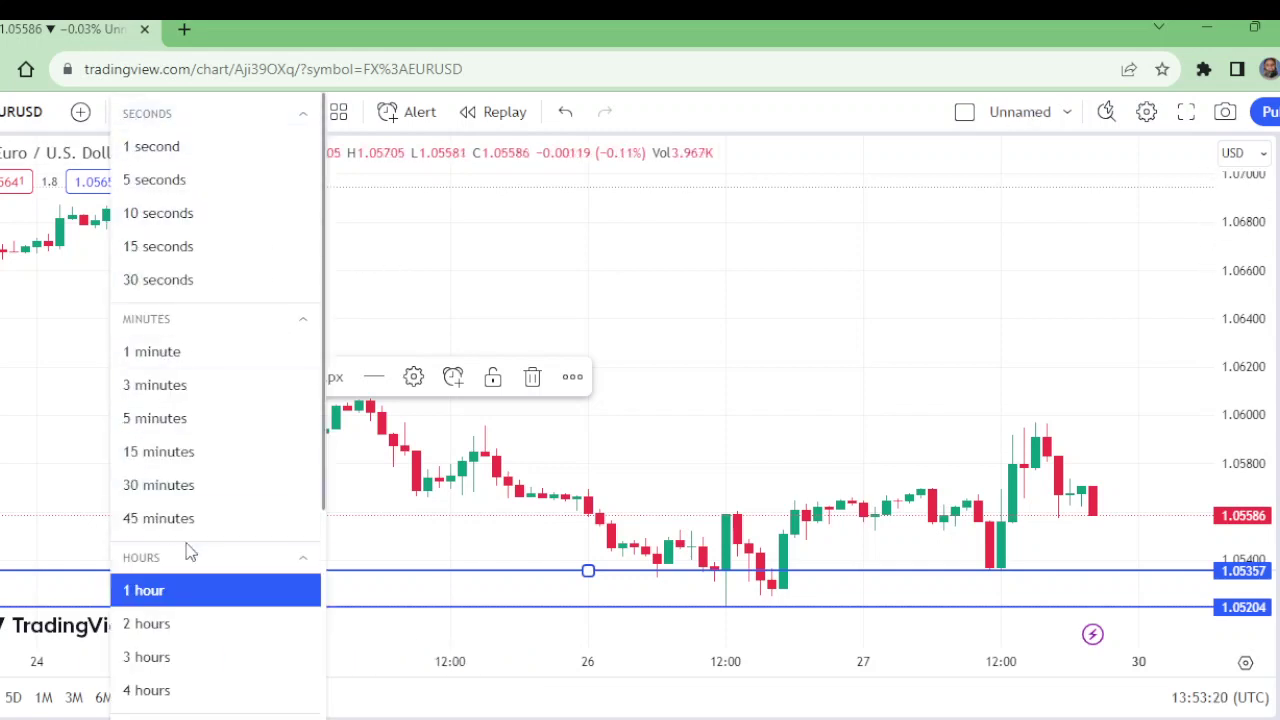
{"action": "left_click", "coordinate": [165, 459]}
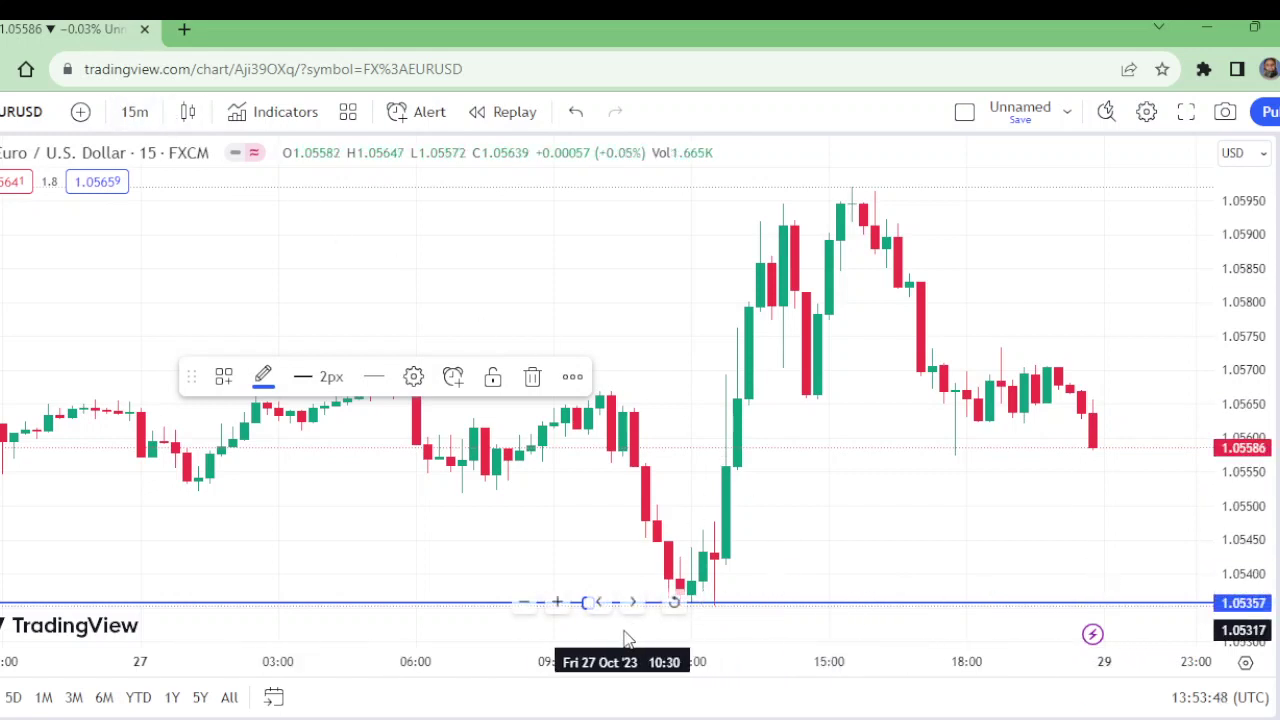
{"action": "left_click", "coordinate": [524, 603]}
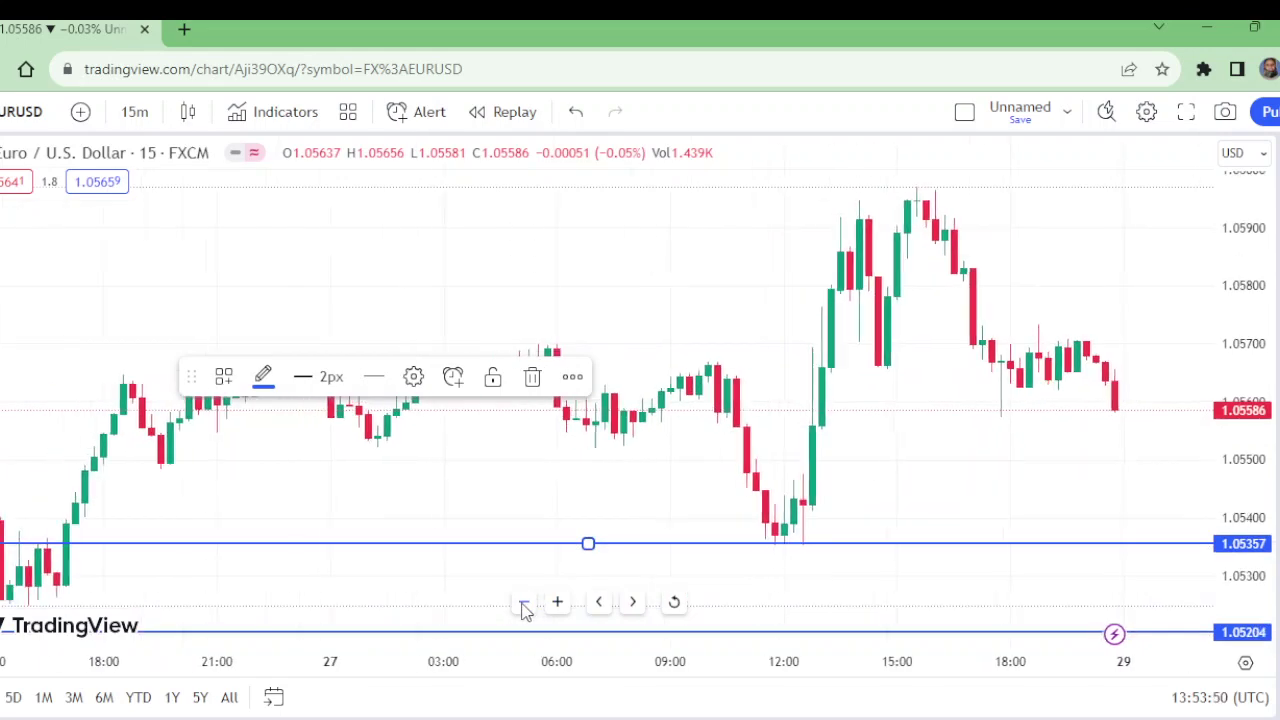
{"action": "left_click", "coordinate": [524, 603]}
{"action": "left_click", "coordinate": [524, 603]}
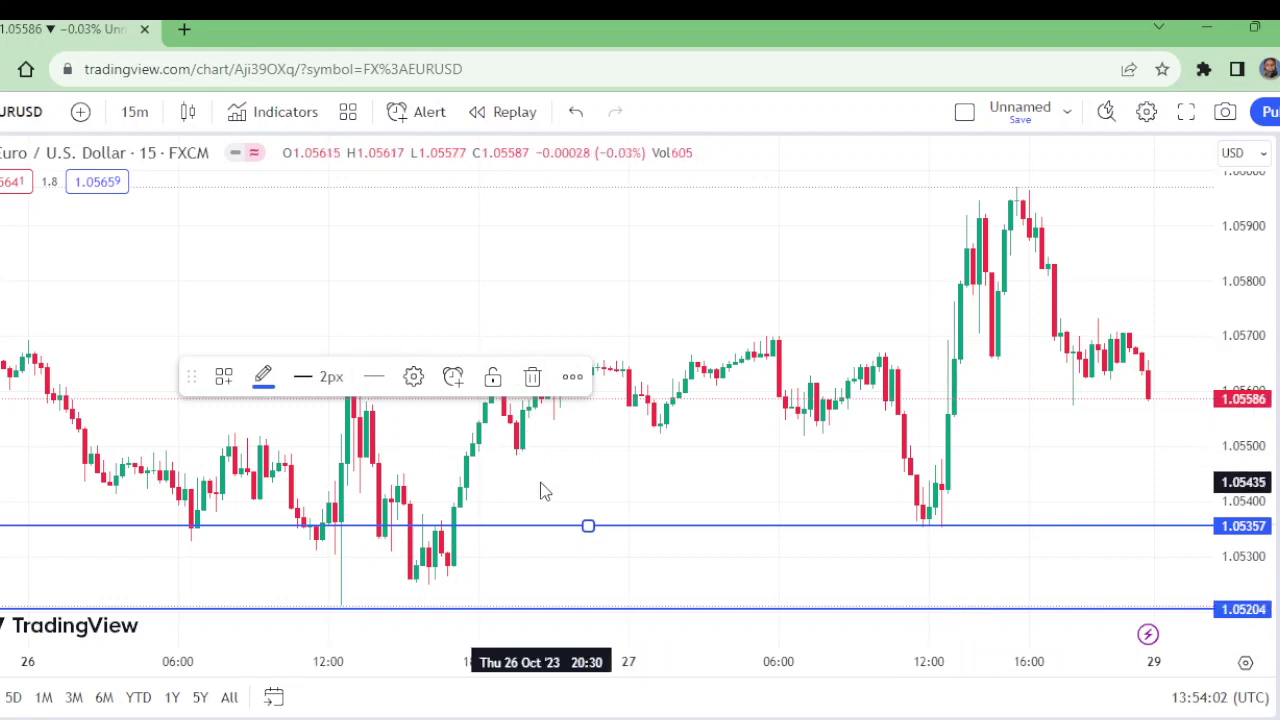
Step: Return the chart to the 4-hour interval
{"action": "left_click", "coordinate": [135, 112]}
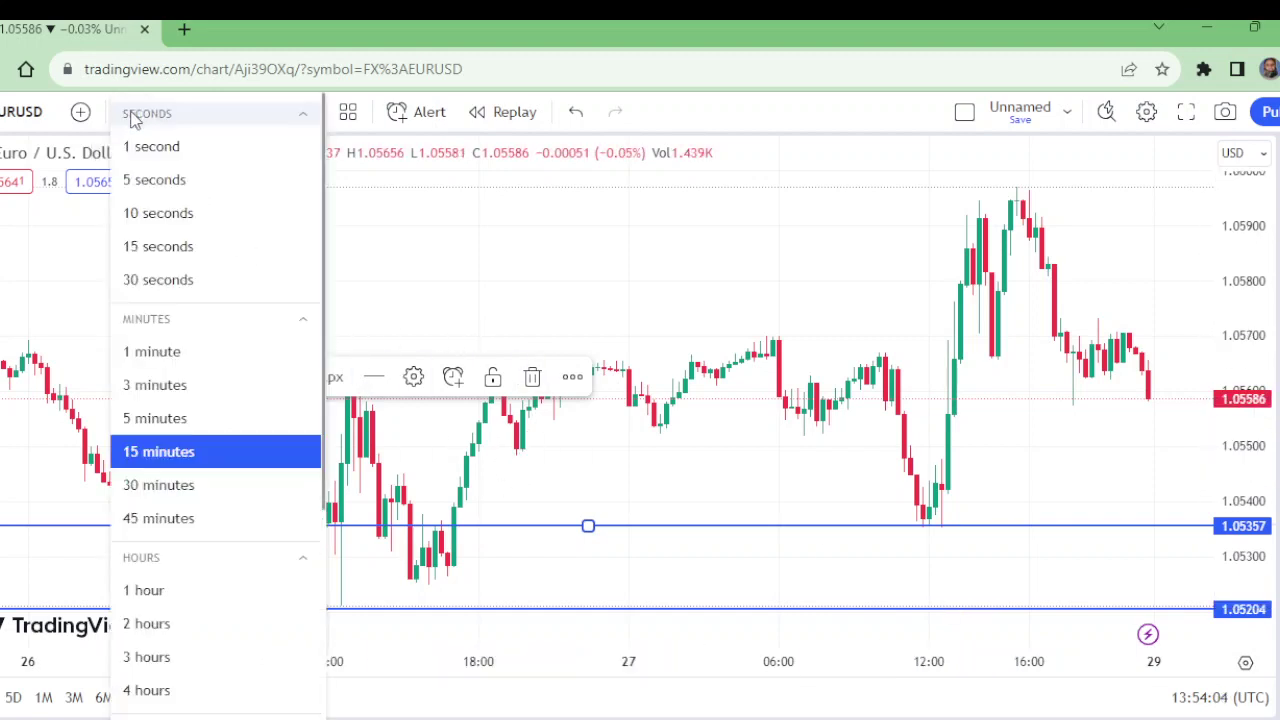
{"action": "left_click", "coordinate": [204, 697]}
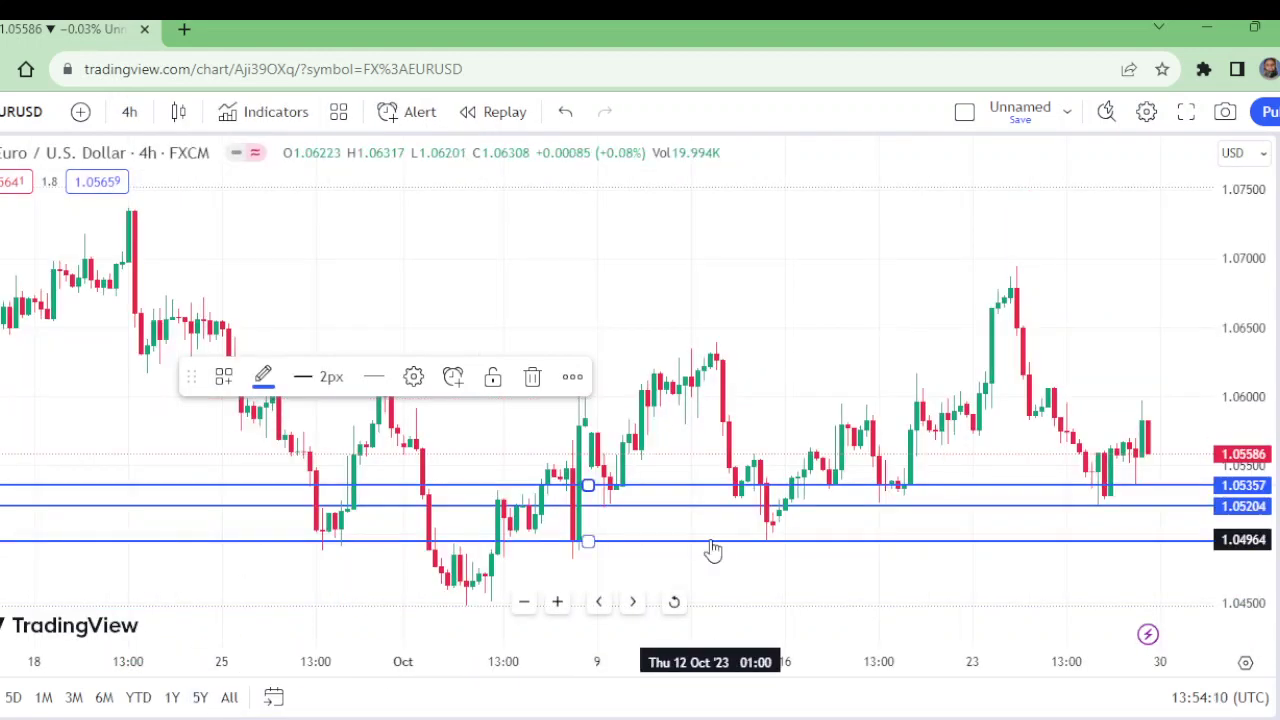
Step: Delete the lowest horizontal line, near 1.0496, and switch the chart to the daily interval
{"action": "left_click", "coordinate": [535, 380]}
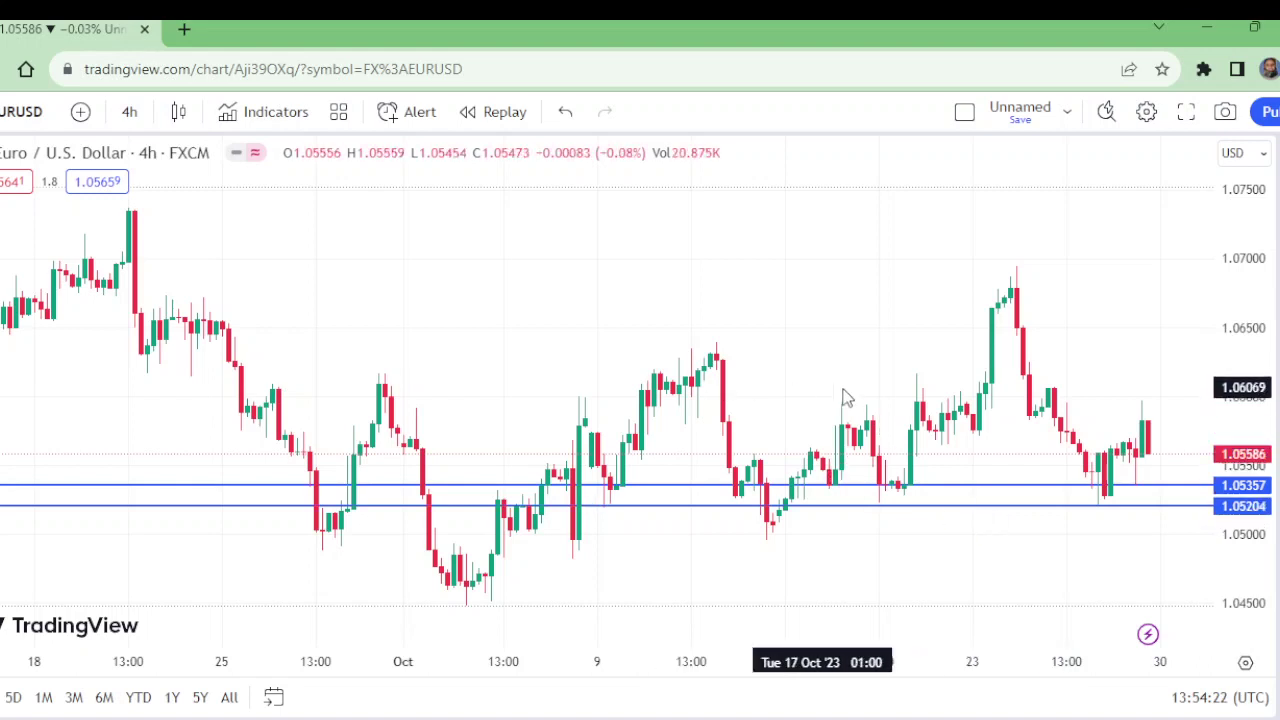
{"action": "left_click", "coordinate": [130, 113]}
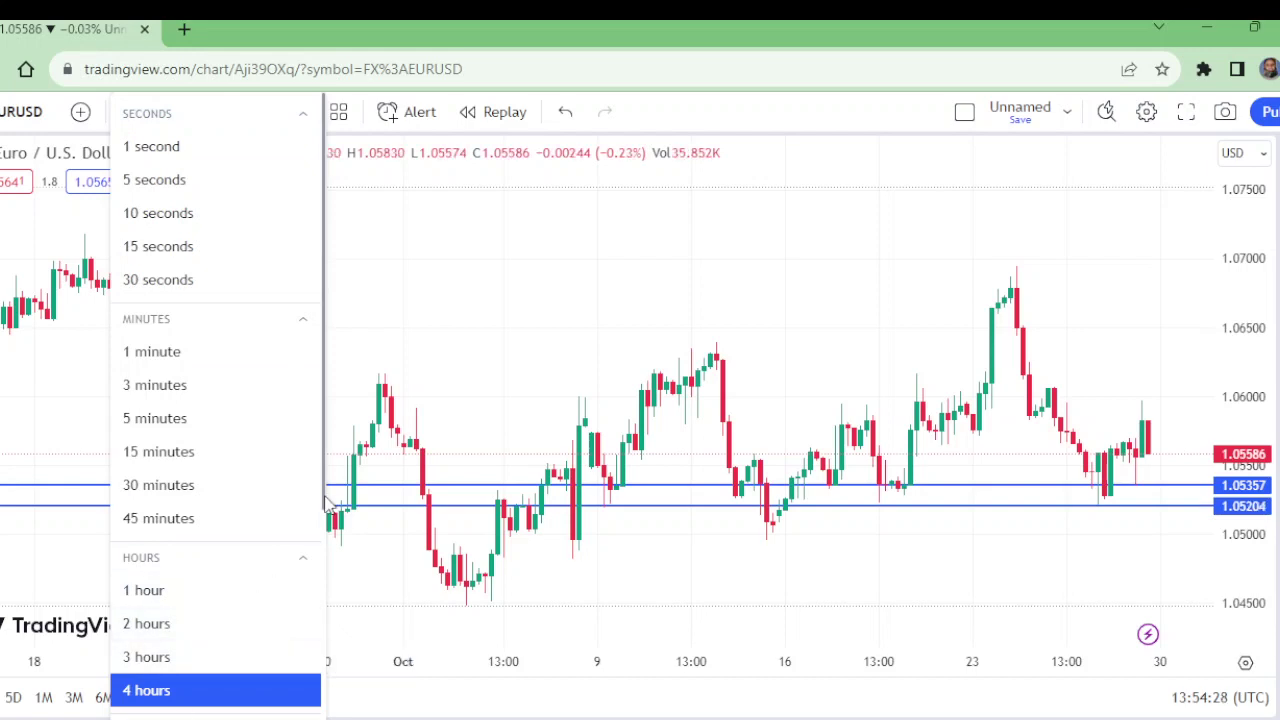
{"action": "left_click_drag", "start_coordinate": [326, 500], "coordinate": [337, 563]}
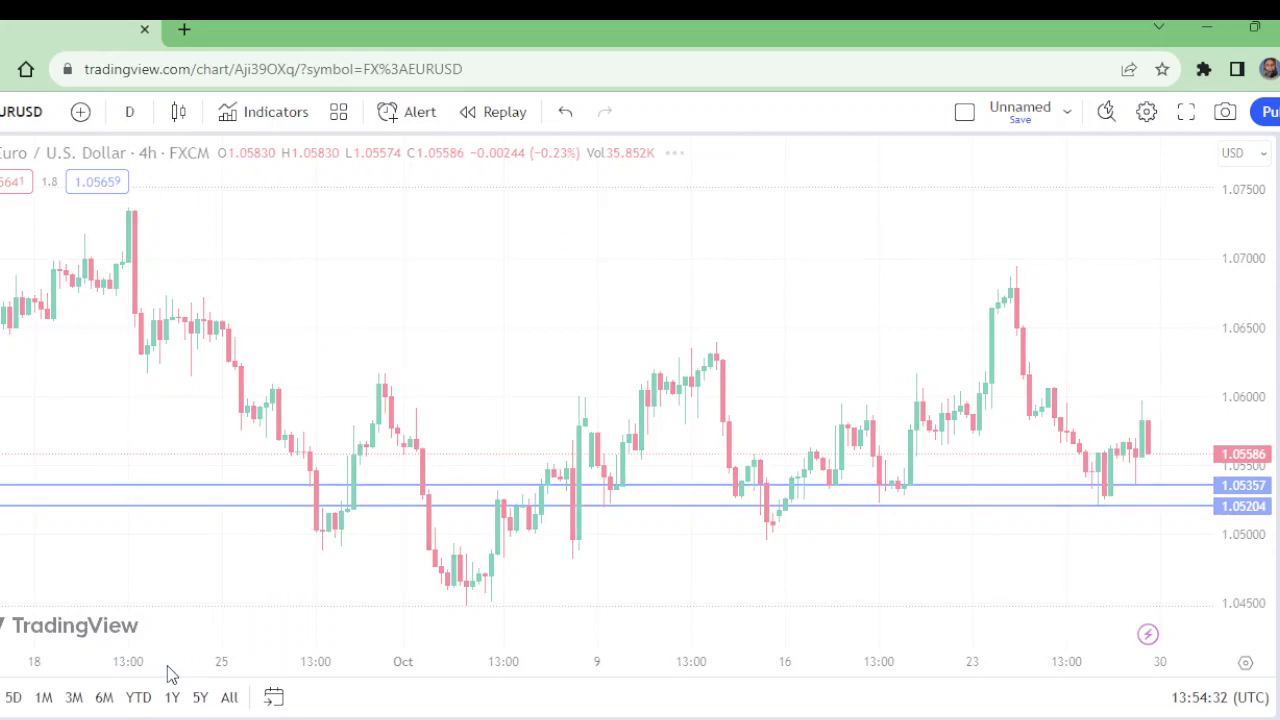
{"action": "left_click", "coordinate": [173, 697]}
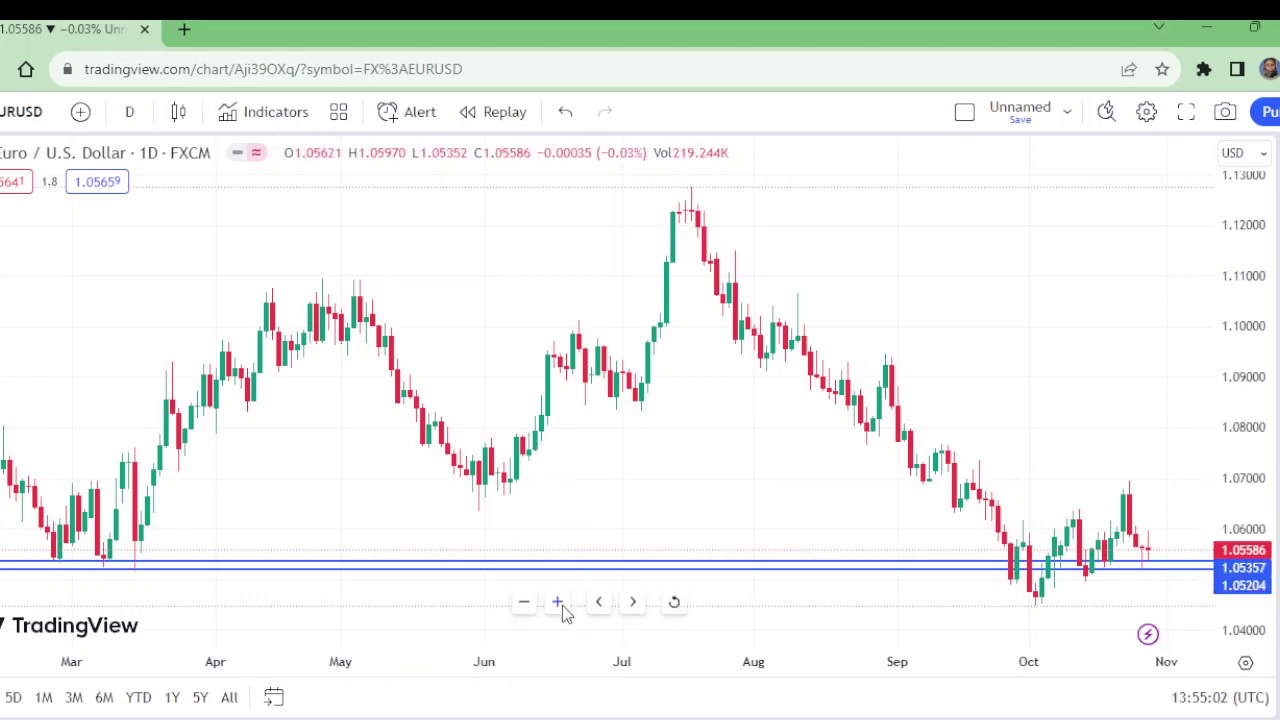
Step: Examine the daily price swings from the July peak down to the two support lines at late October
{"action": "left_click", "coordinate": [558, 602]}
{"action": "left_click", "coordinate": [558, 602]}
{"action": "left_click", "coordinate": [558, 602]}
{"action": "left_click", "coordinate": [558, 602]}
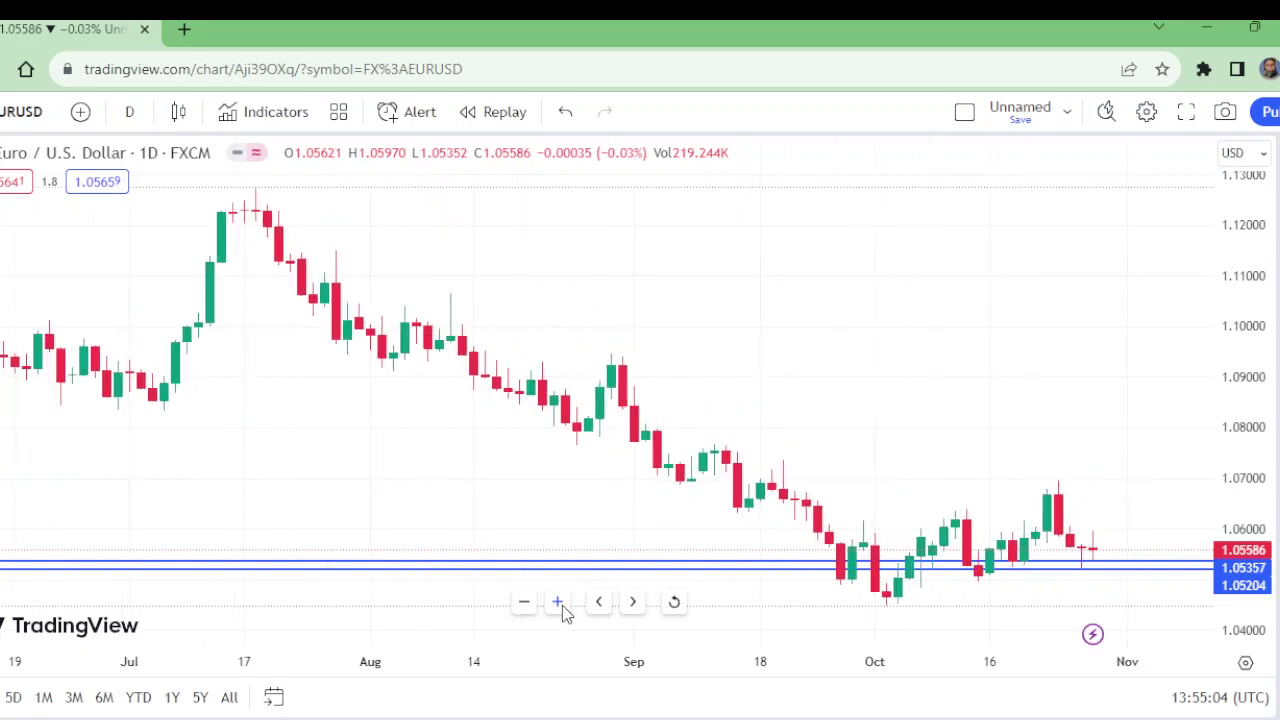
{"action": "left_click", "coordinate": [558, 602]}
{"action": "left_click", "coordinate": [558, 602]}
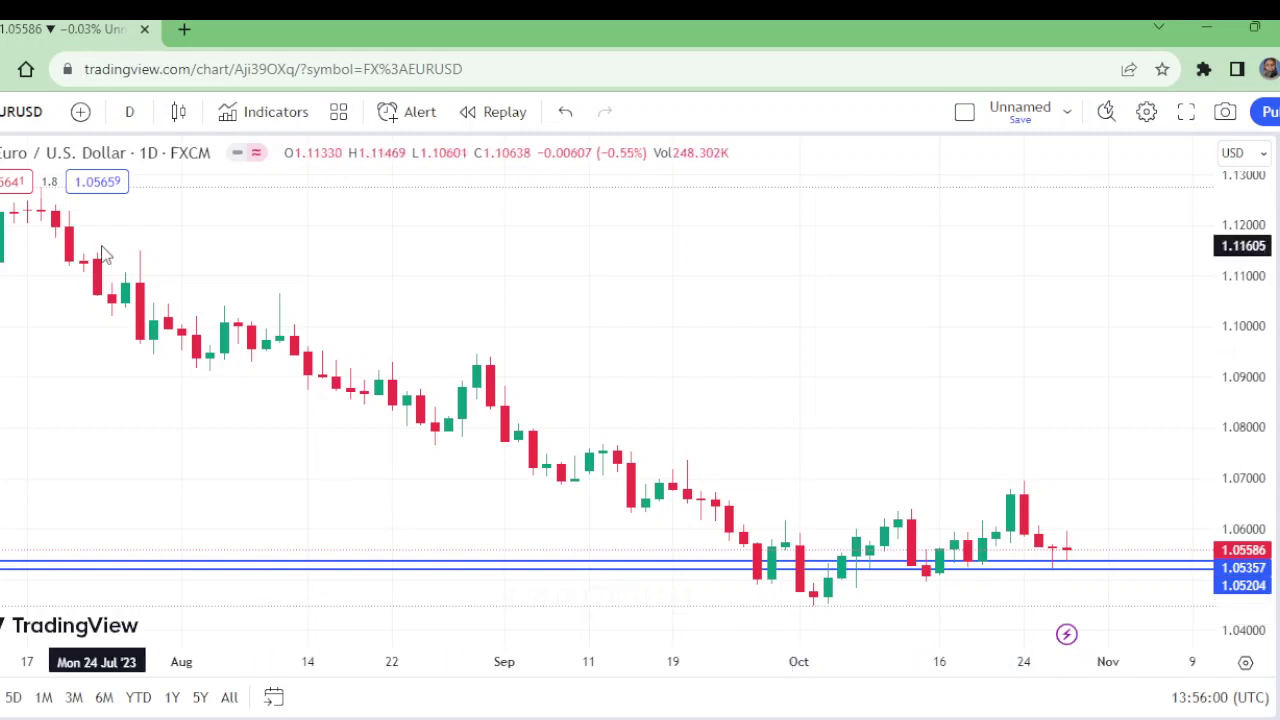
{"action": "left_click", "coordinate": [135, 111]}
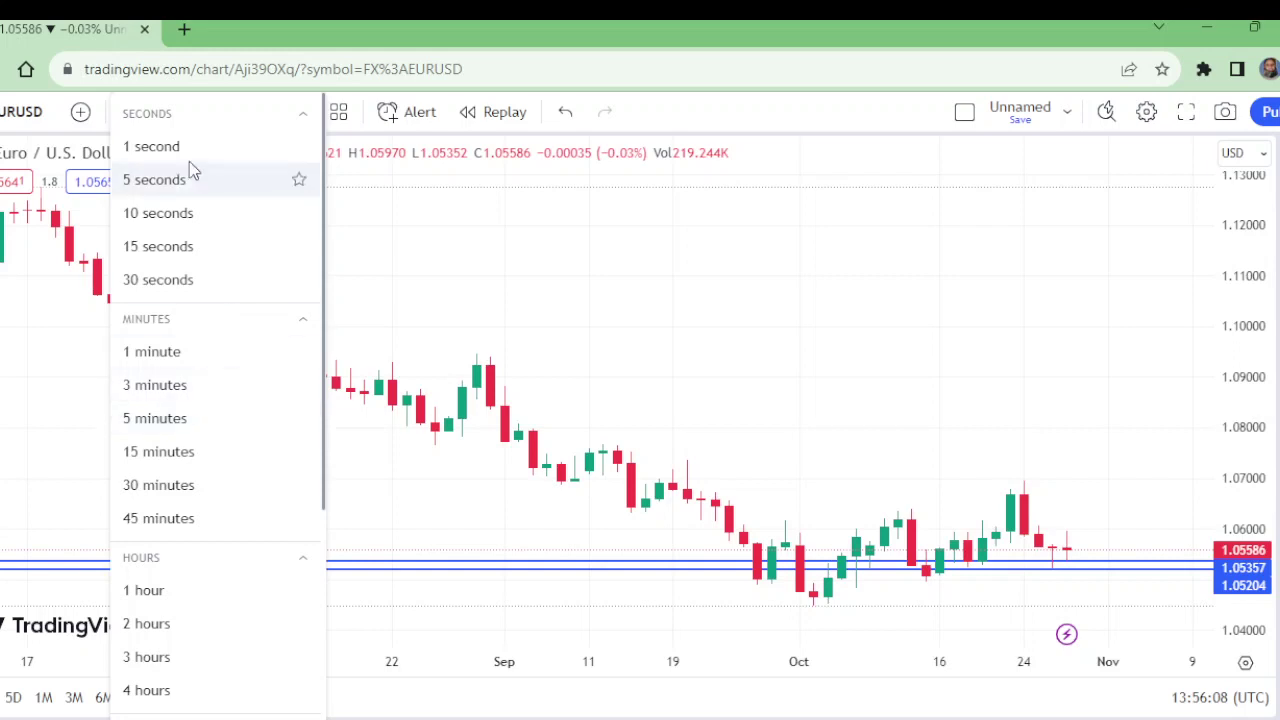
{"action": "left_click", "coordinate": [703, 388]}
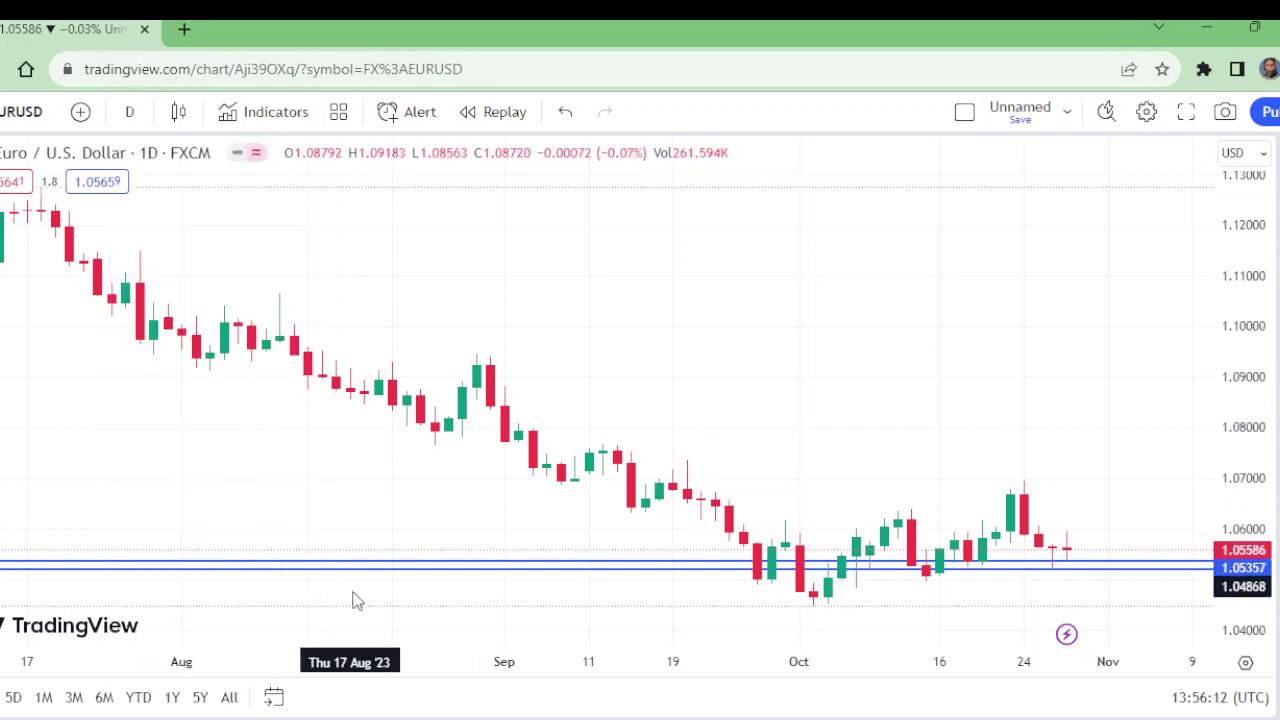
{"action": "left_click", "coordinate": [524, 603]}
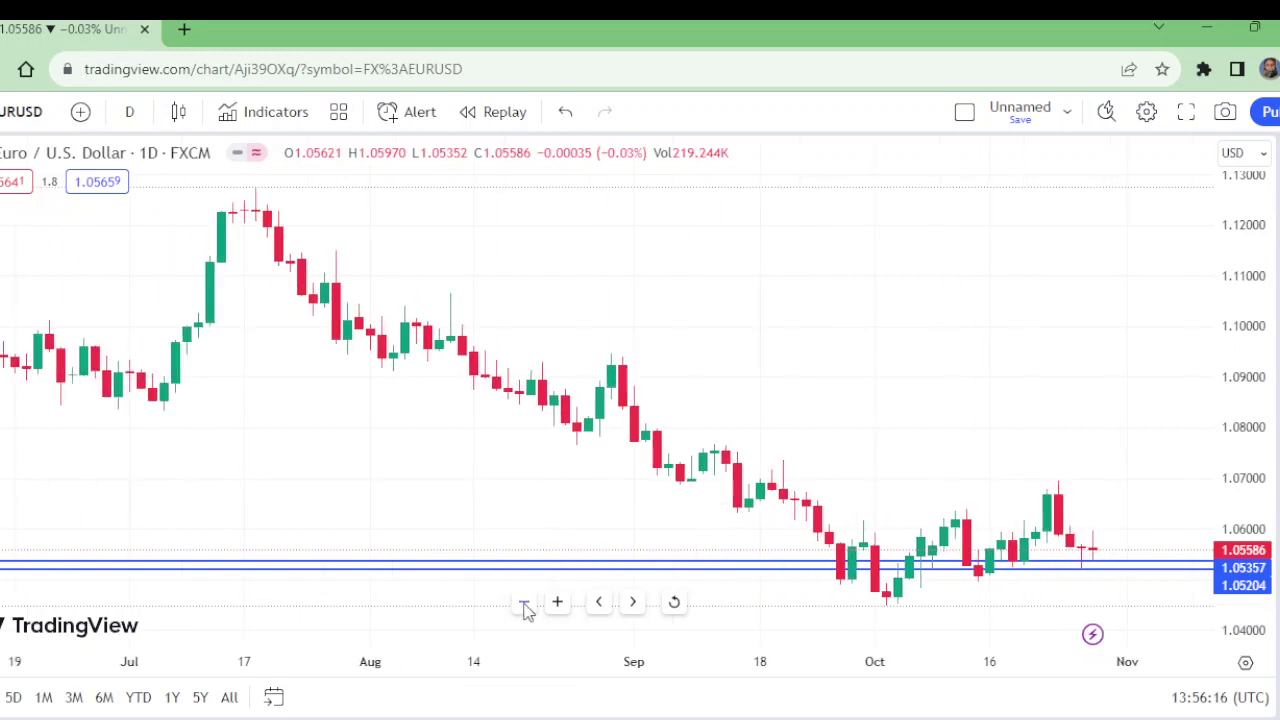
{"action": "left_click", "coordinate": [675, 605]}
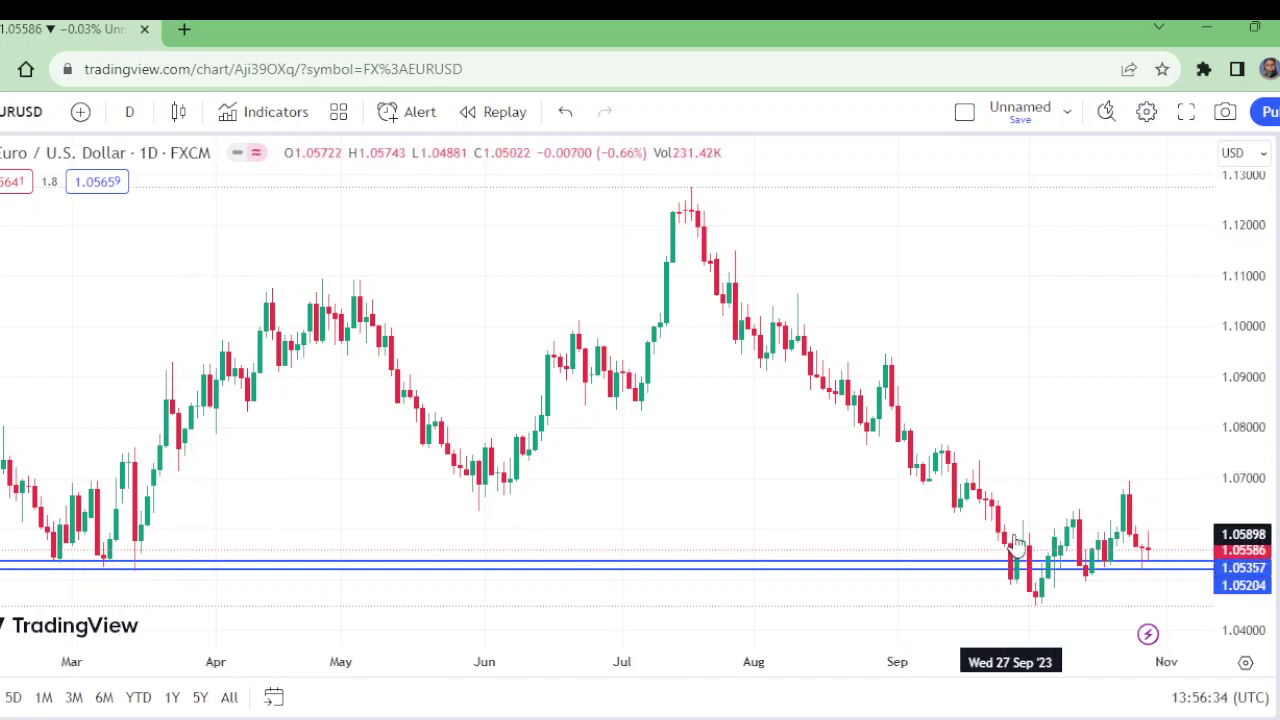
{"action": "mouse_move", "coordinate": [594, 603]}
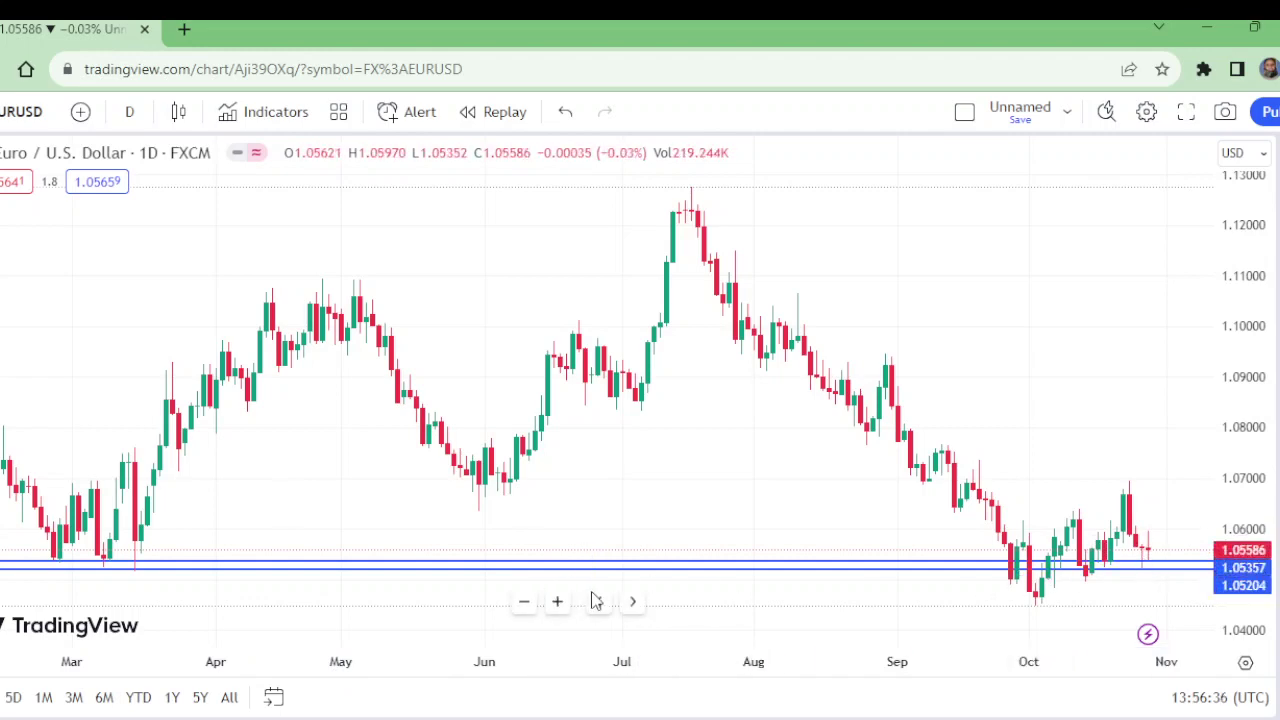
{"action": "left_click", "coordinate": [558, 602]}
{"action": "left_click", "coordinate": [558, 602]}
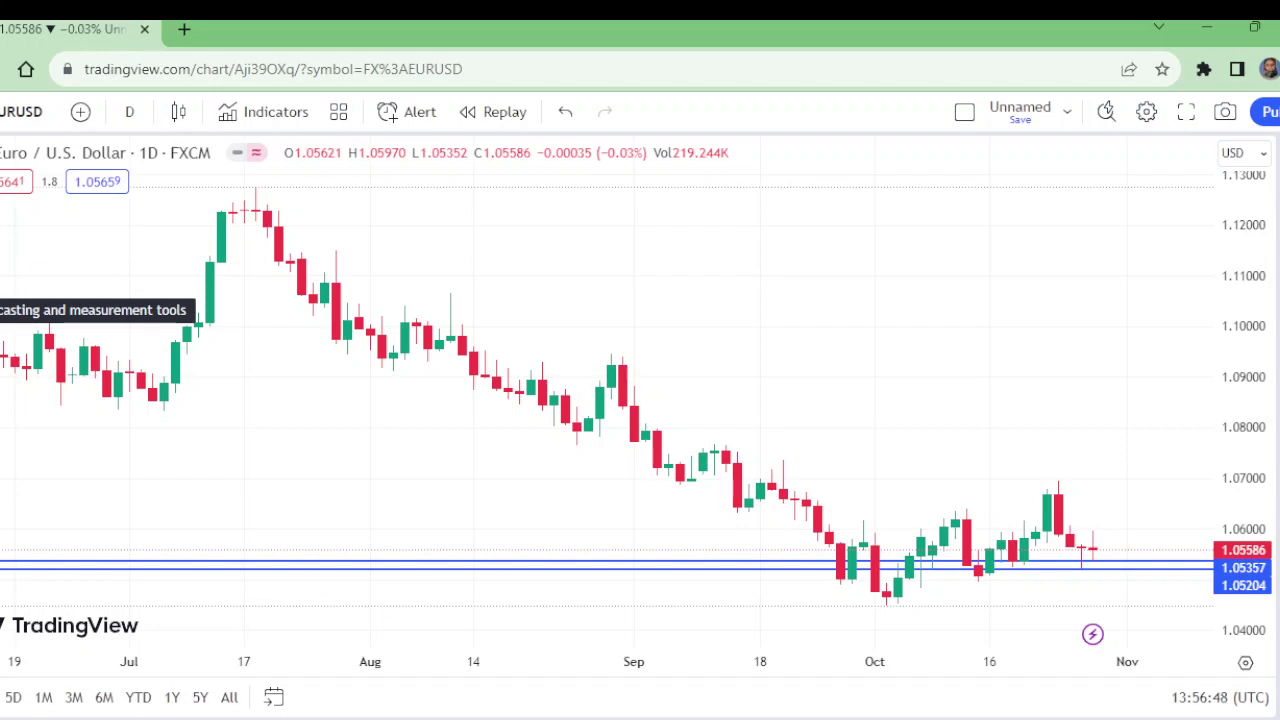
Step: Place a trial long position at the 27 October candle with entry about 1.0537, and delete it
{"action": "left_click", "coordinate": [1, 310]}
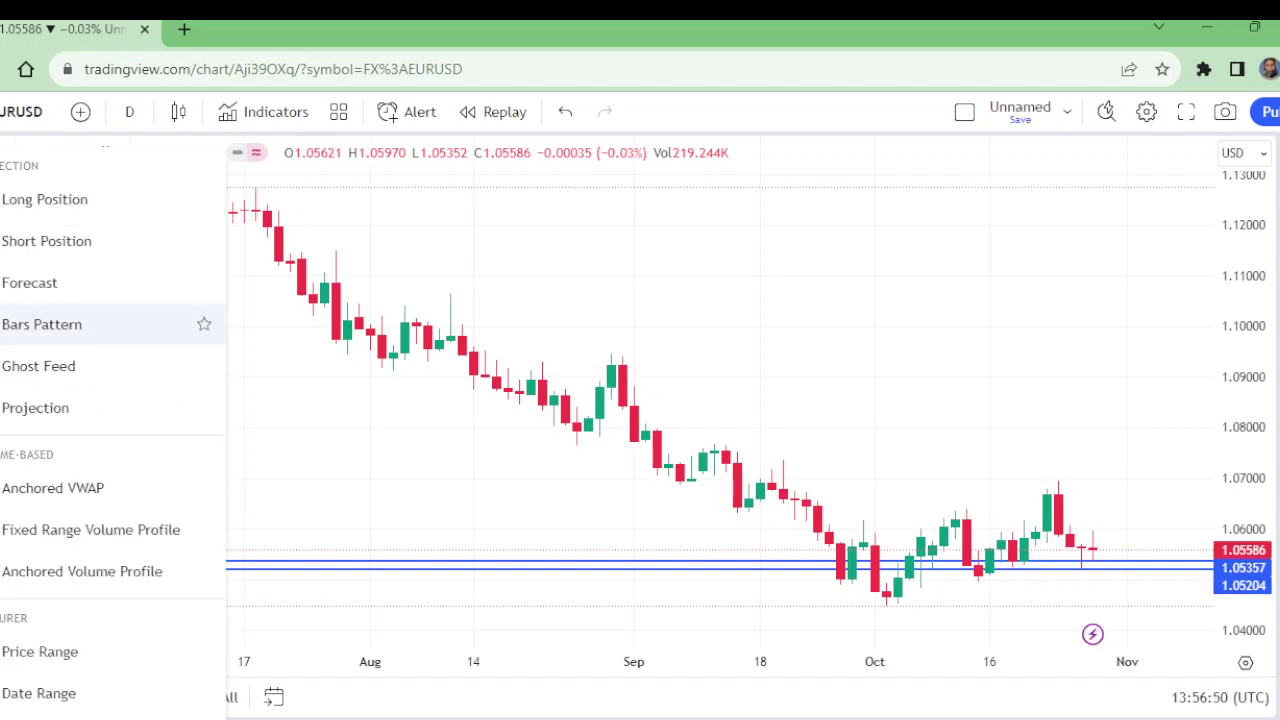
{"action": "left_click", "coordinate": [40, 203]}
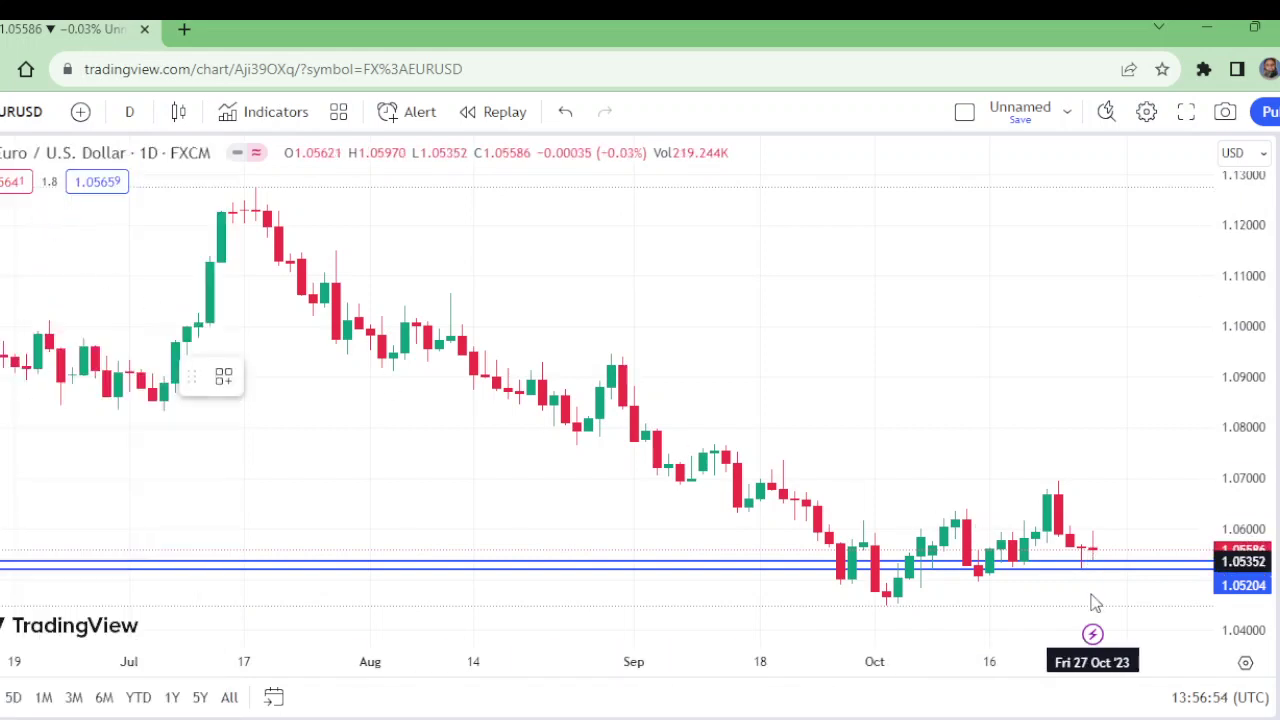
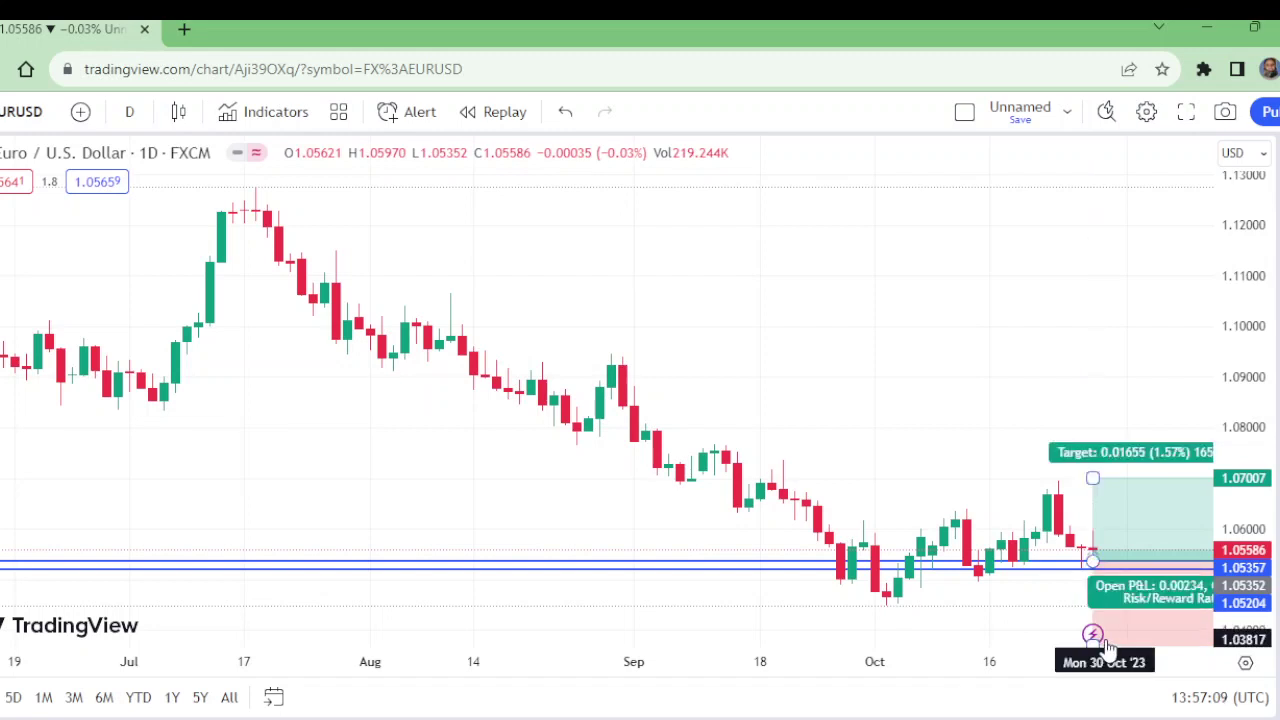
{"action": "left_click", "coordinate": [1106, 648]}
{"action": "mouse_move", "coordinate": [1106, 640]}
{"action": "left_mouse_down"}
{"action": "mouse_move", "coordinate": [1094, 629]}
{"action": "mouse_move", "coordinate": [1101, 641]}
{"action": "left_mouse_up"}
{"action": "left_click", "coordinate": [790, 618]}
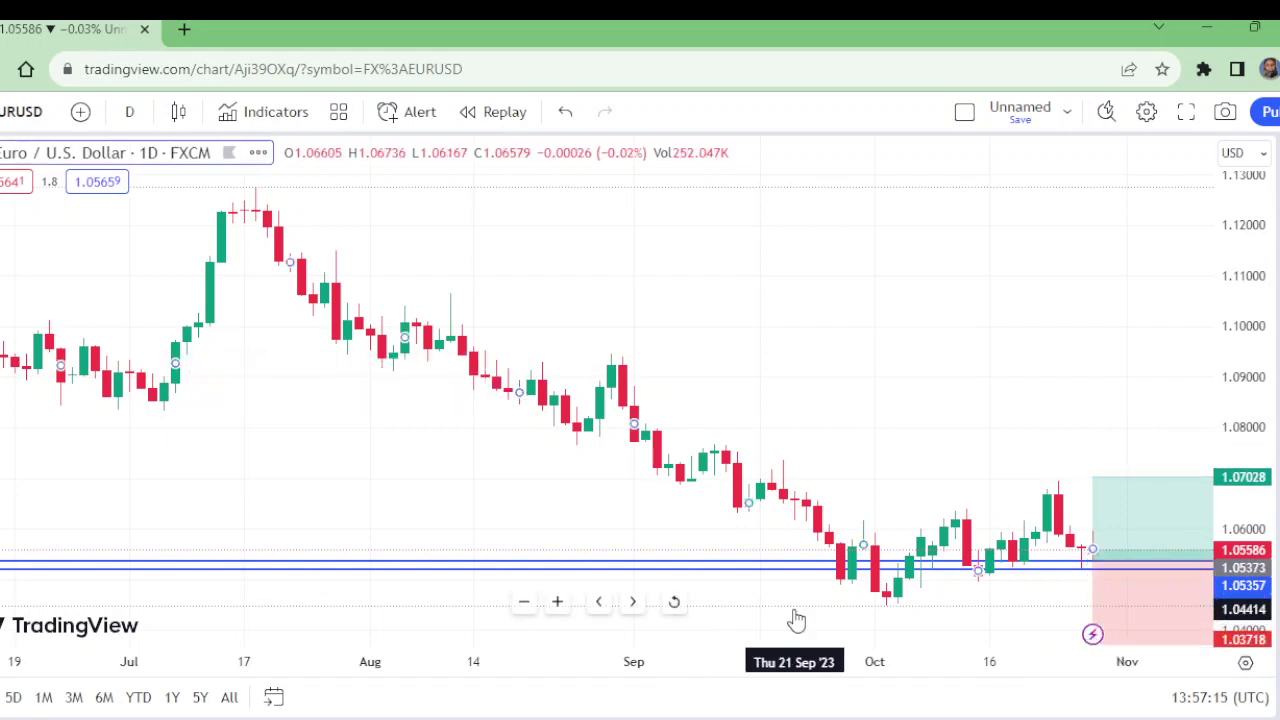
{"action": "left_click", "coordinate": [1128, 626]}
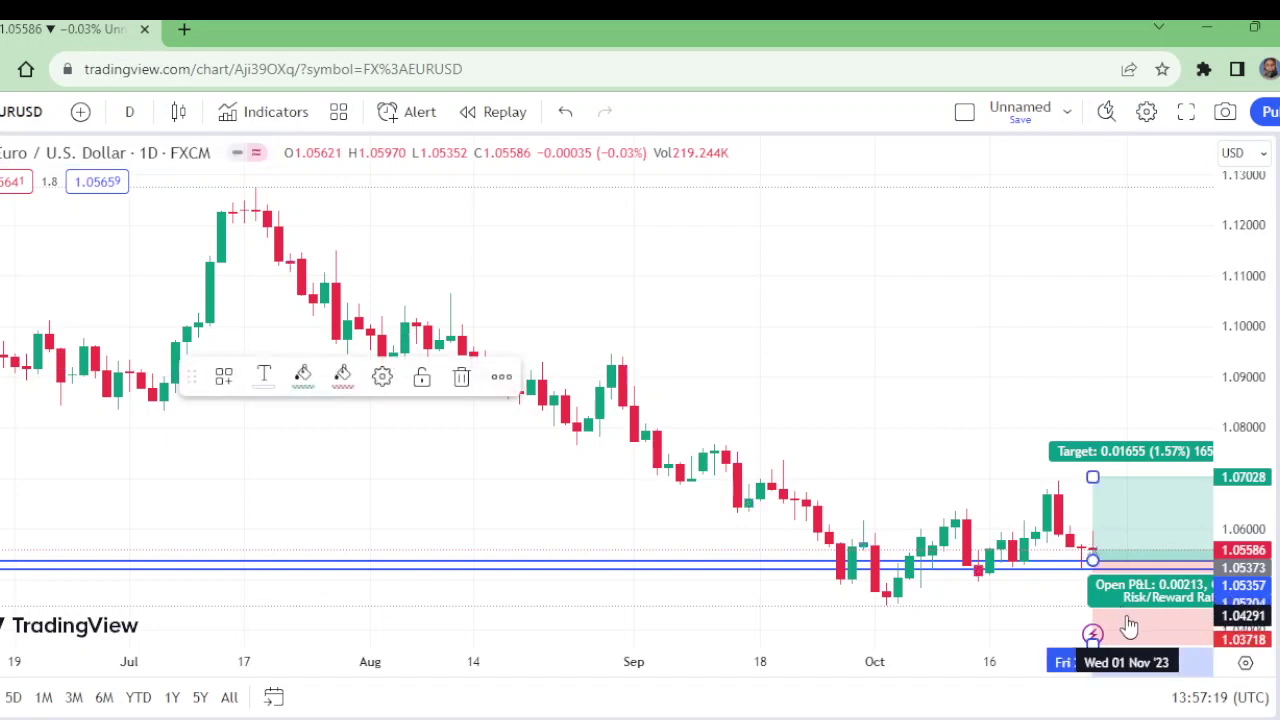
{"action": "left_click", "coordinate": [459, 378]}
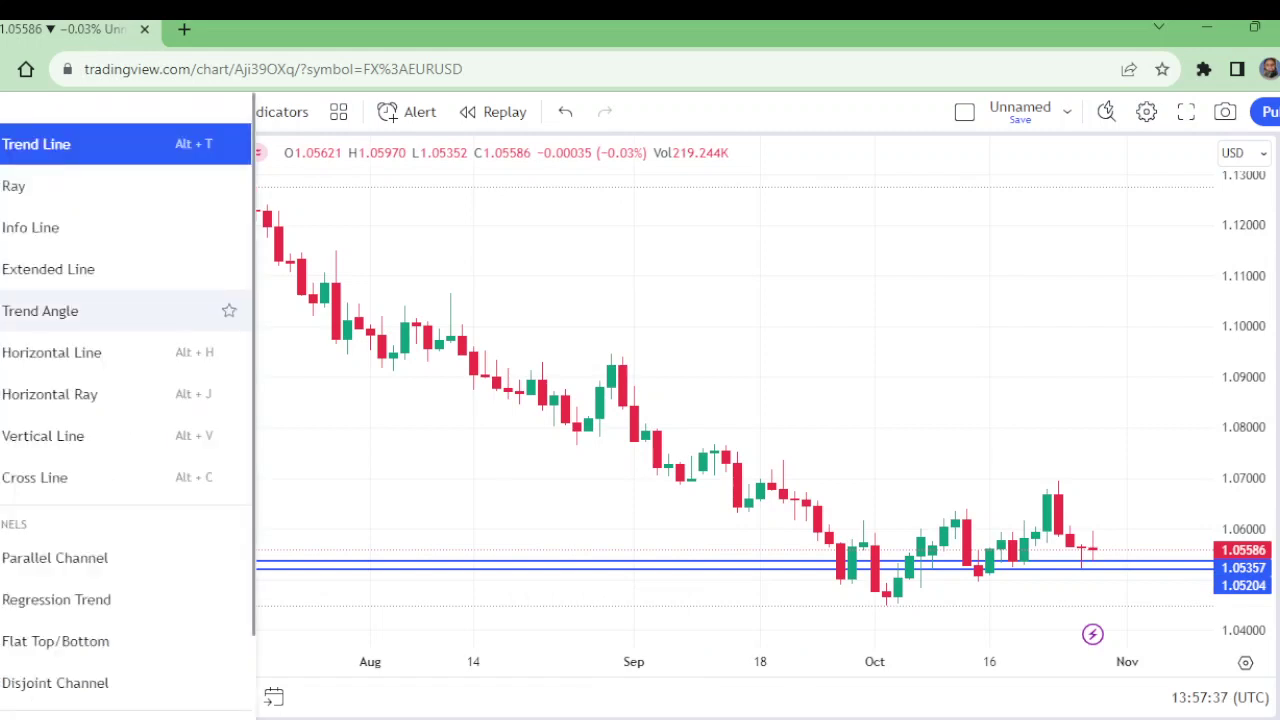
Step: Draw horizontal lines at the October, late August, August and July swing highs: 1.06945, 1.09395, 1.10649 and 1.12594
{"action": "left_click", "coordinate": [62, 352]}
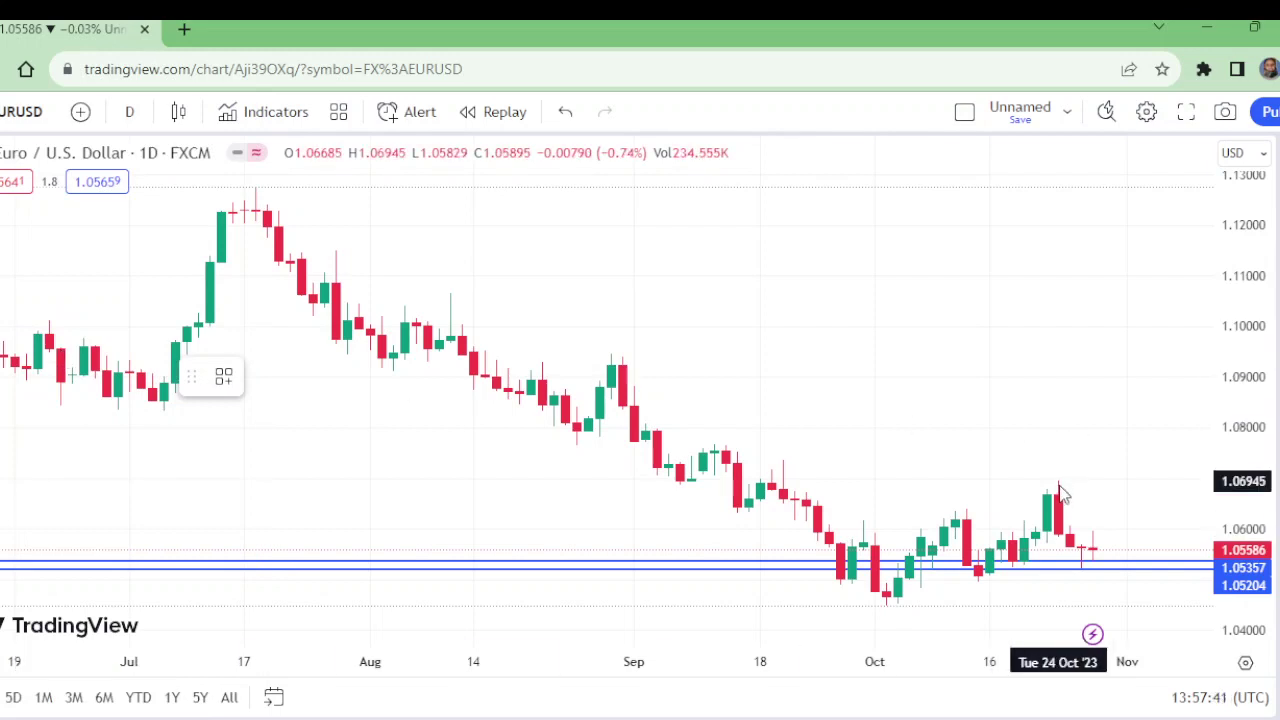
{"action": "left_click", "coordinate": [1059, 483]}
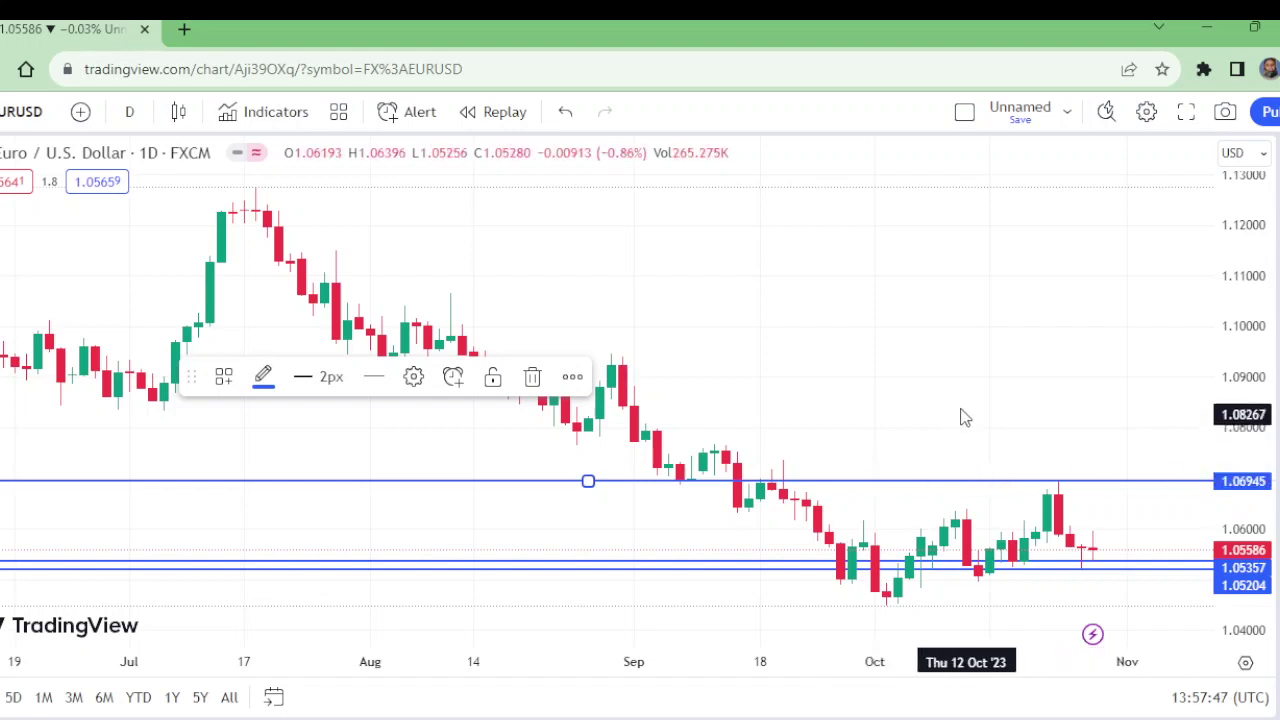
{"action": "left_click", "coordinate": [628, 370]}
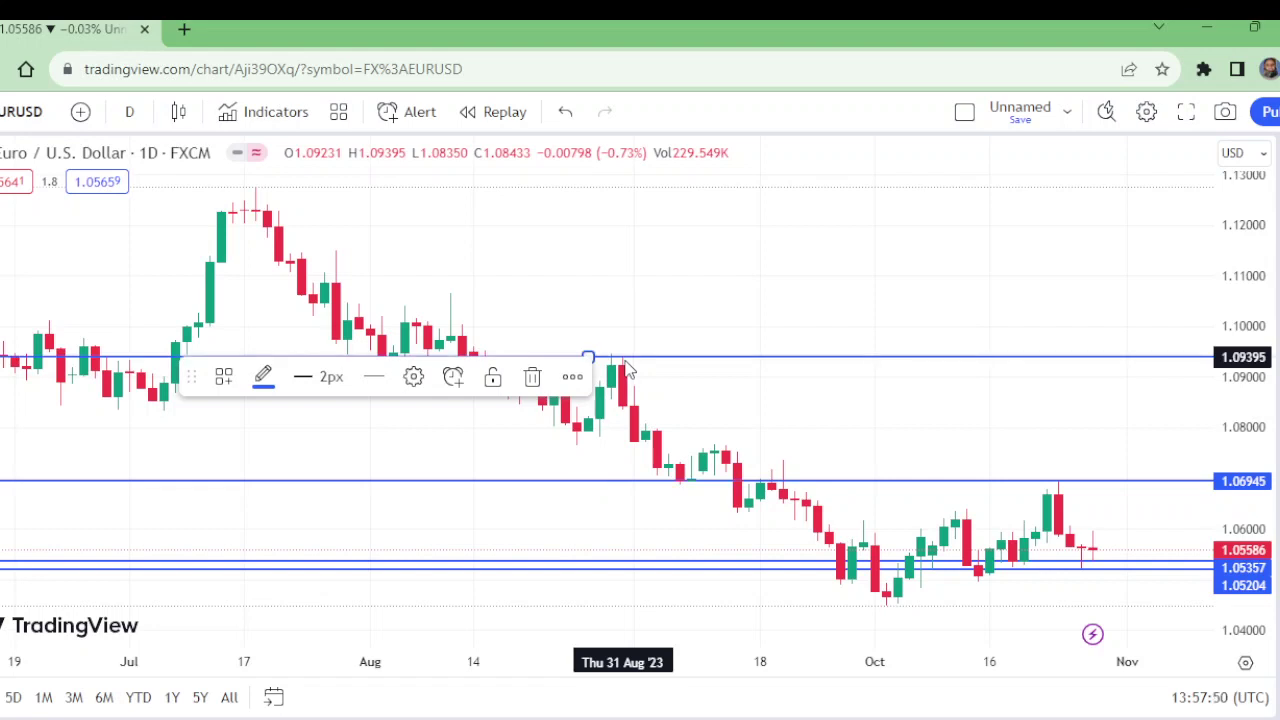
{"action": "left_click", "coordinate": [451, 297]}
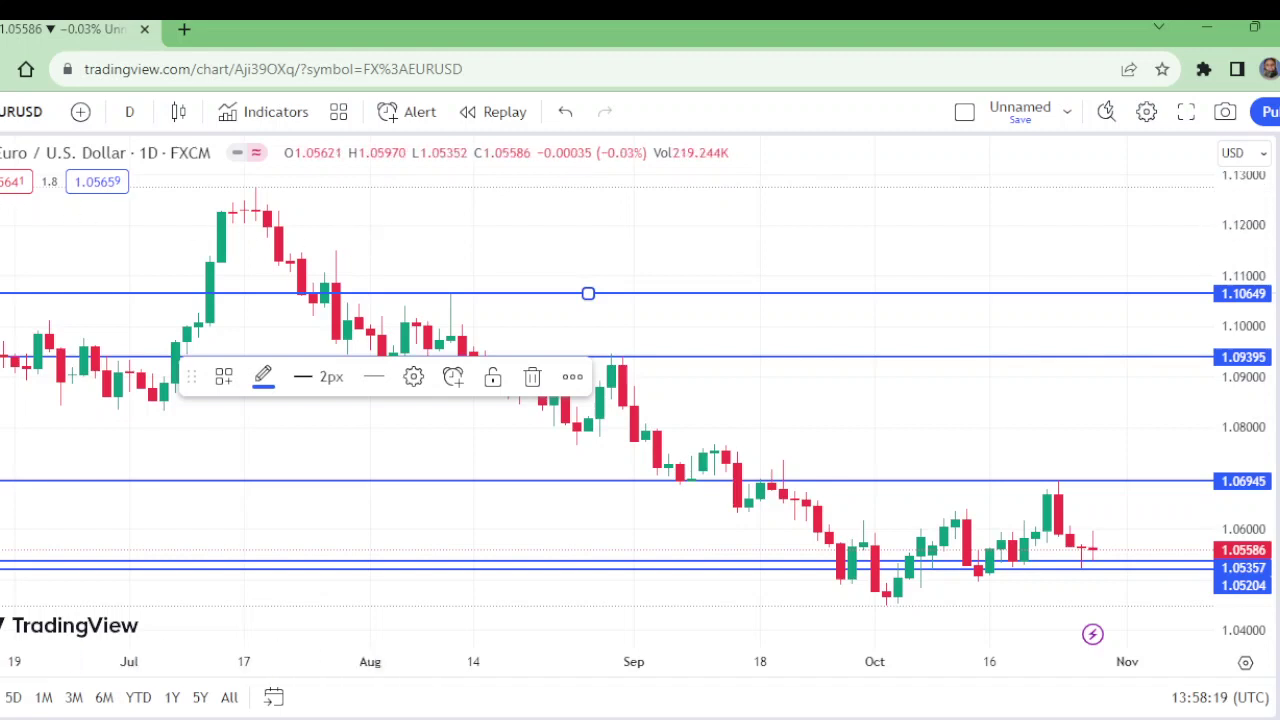
{"action": "left_click", "coordinate": [2, 140]}
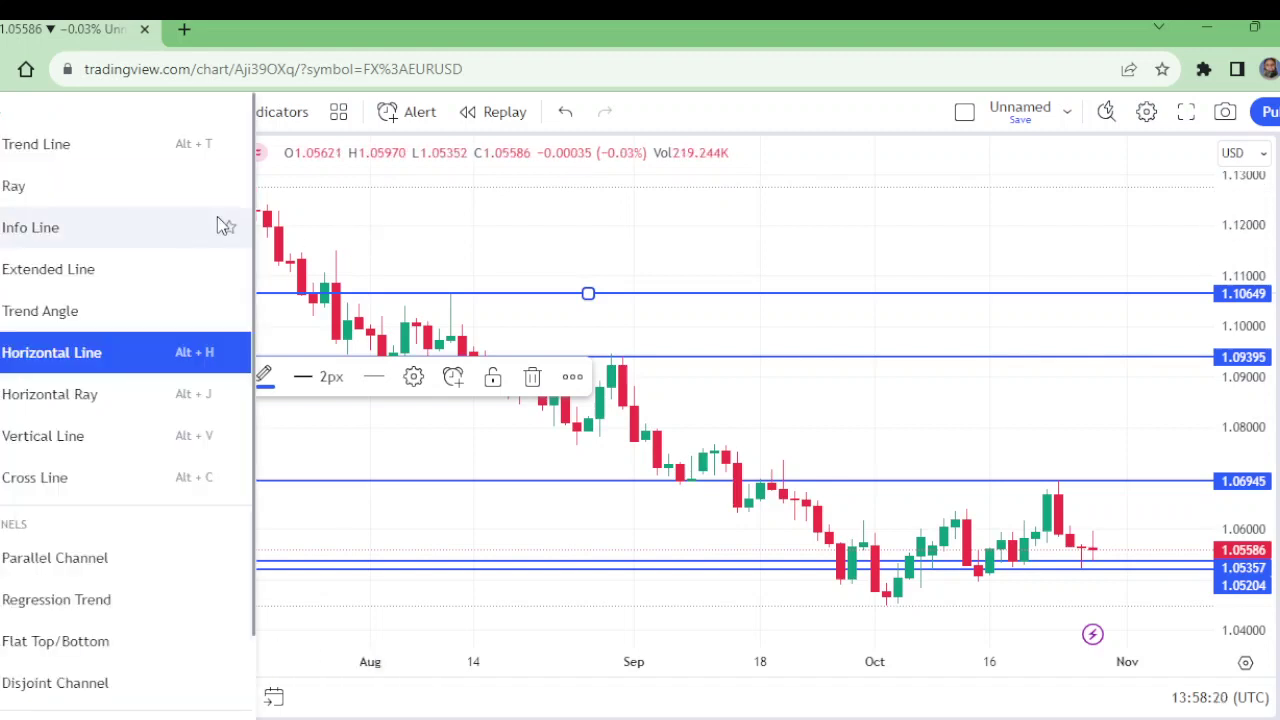
{"action": "left_click", "coordinate": [302, 196]}
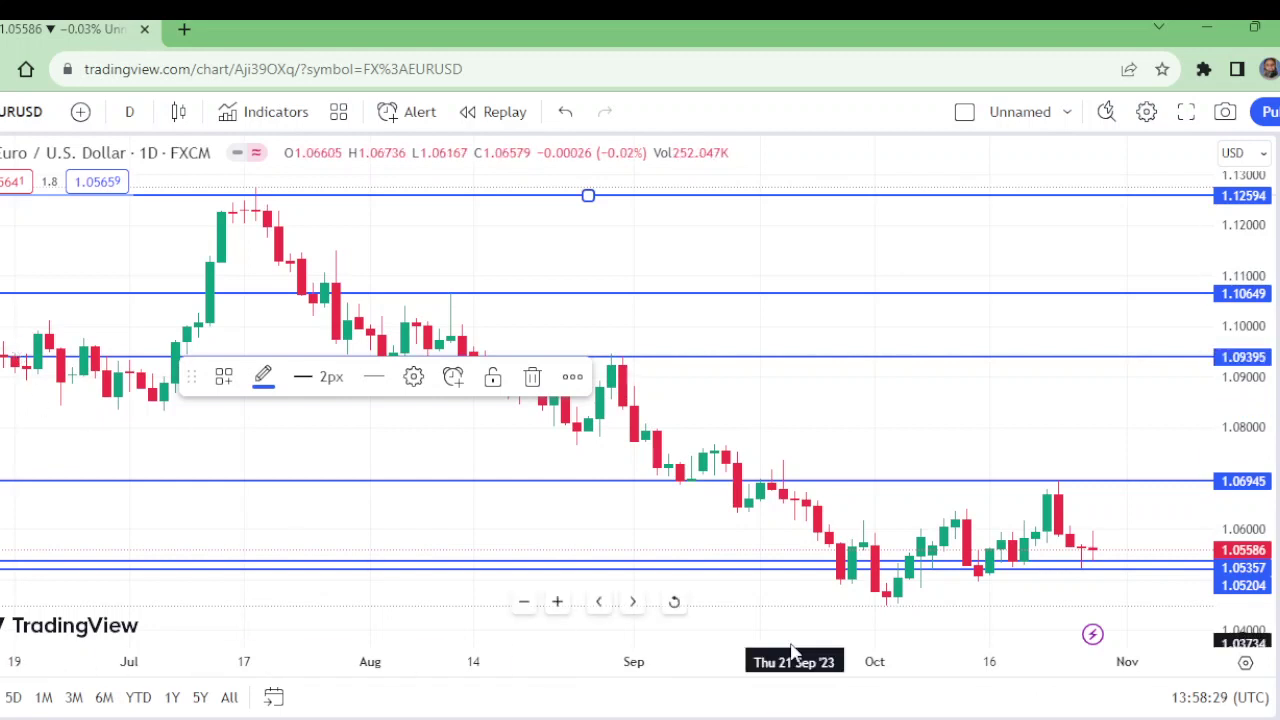
{"action": "left_click", "coordinate": [989, 637]}
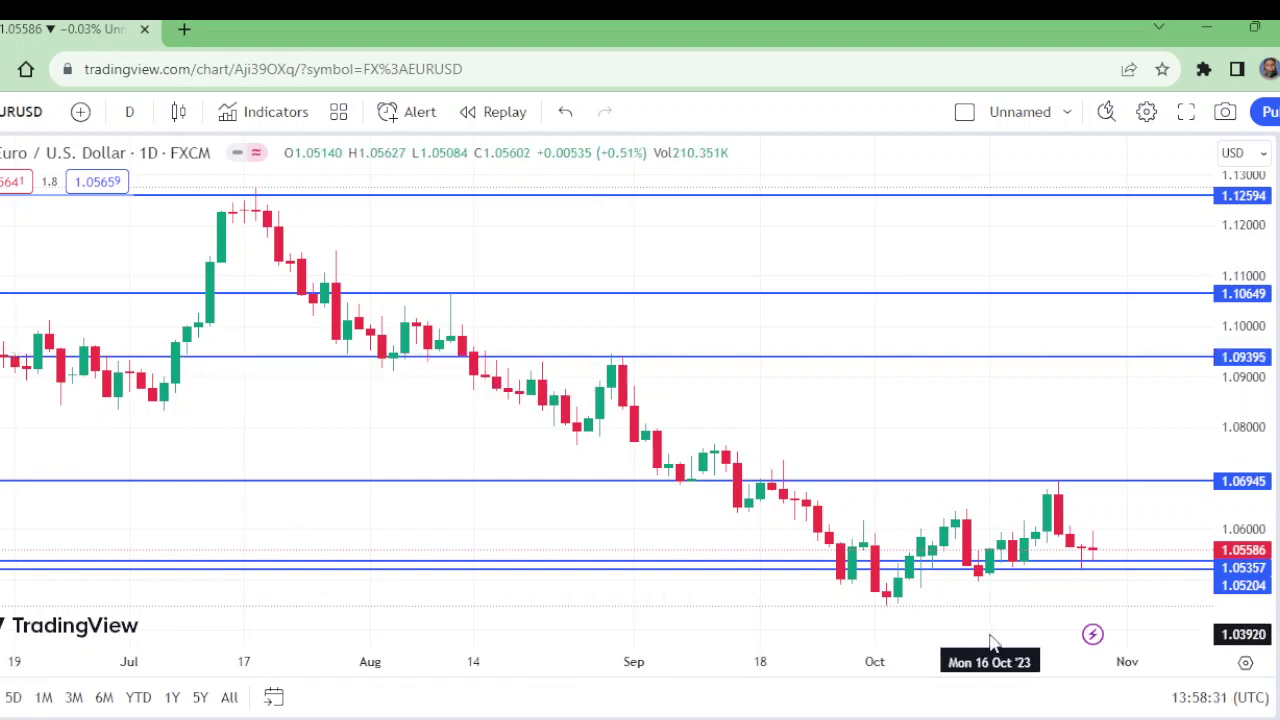